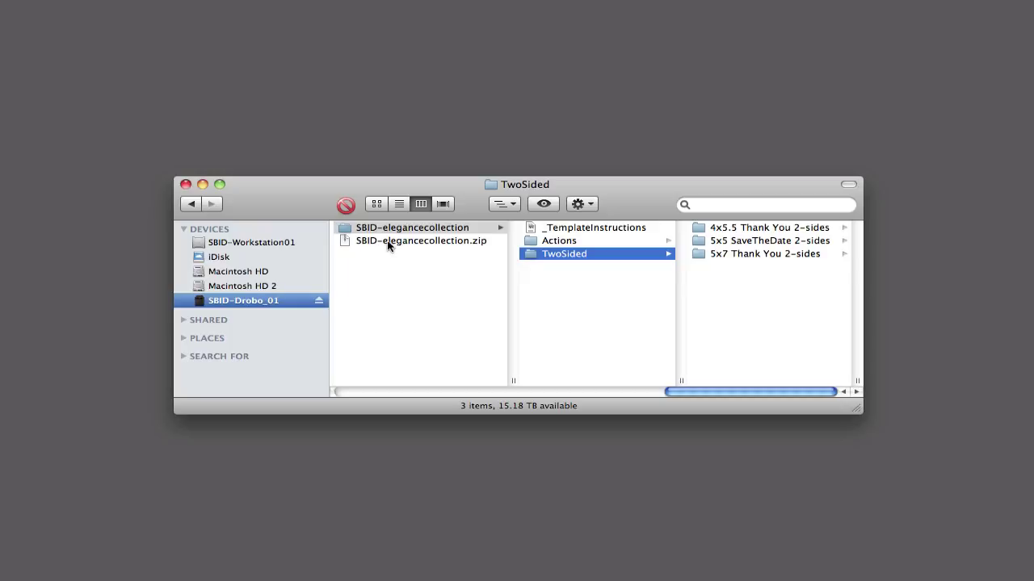
# Look through the SBID-elegancecollection folder: the _TemplateInstructions file and the TwoSided and Actions folders.
pyautogui.click(348, 232)
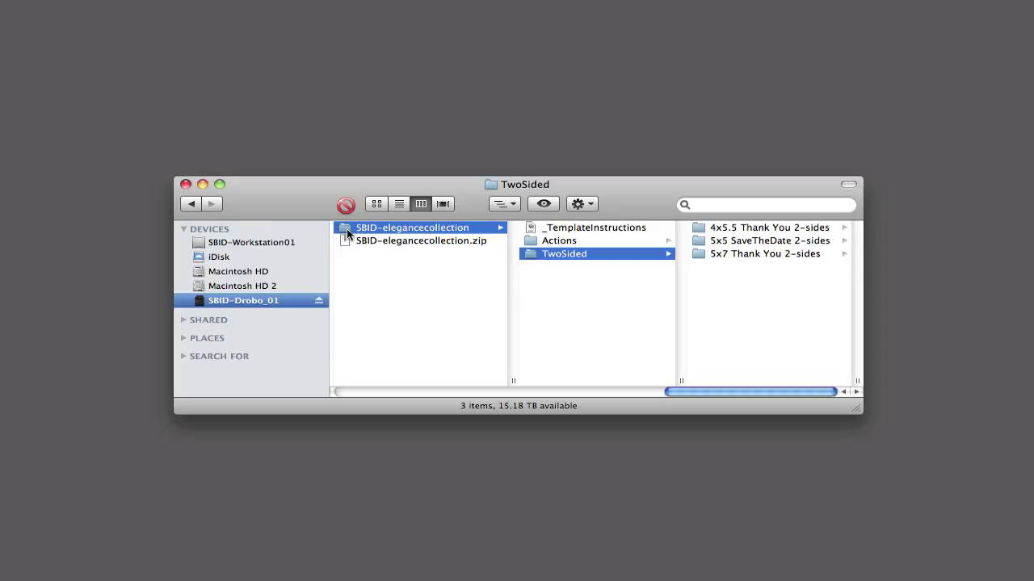
pyautogui.click(346, 229)
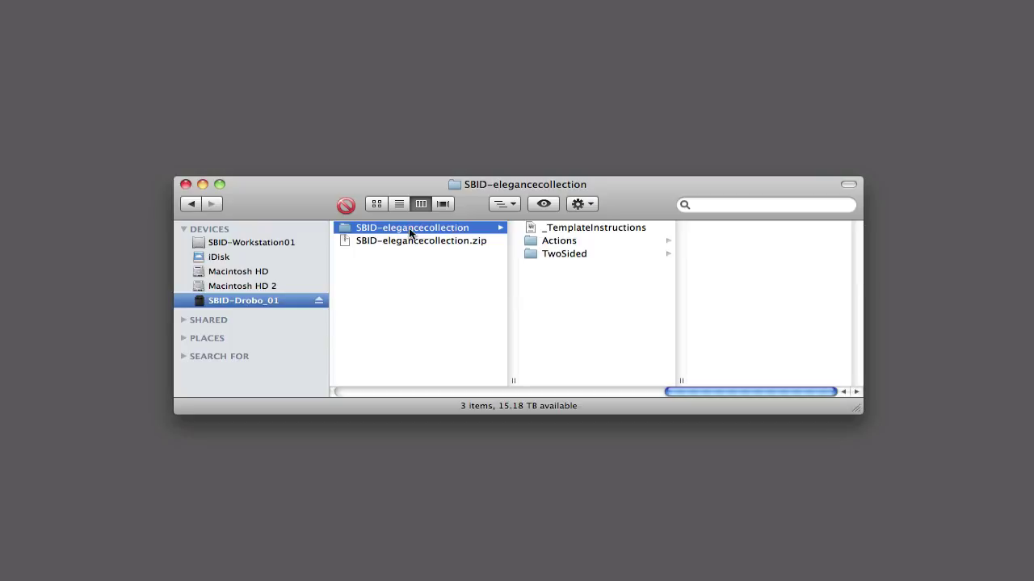
pyautogui.click(579, 229)
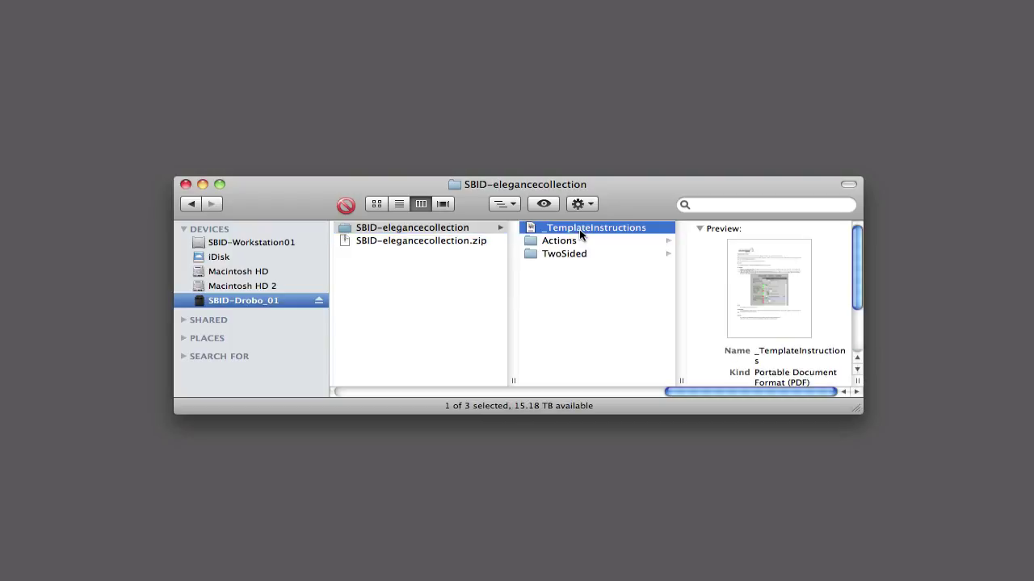
pyautogui.click(533, 255)
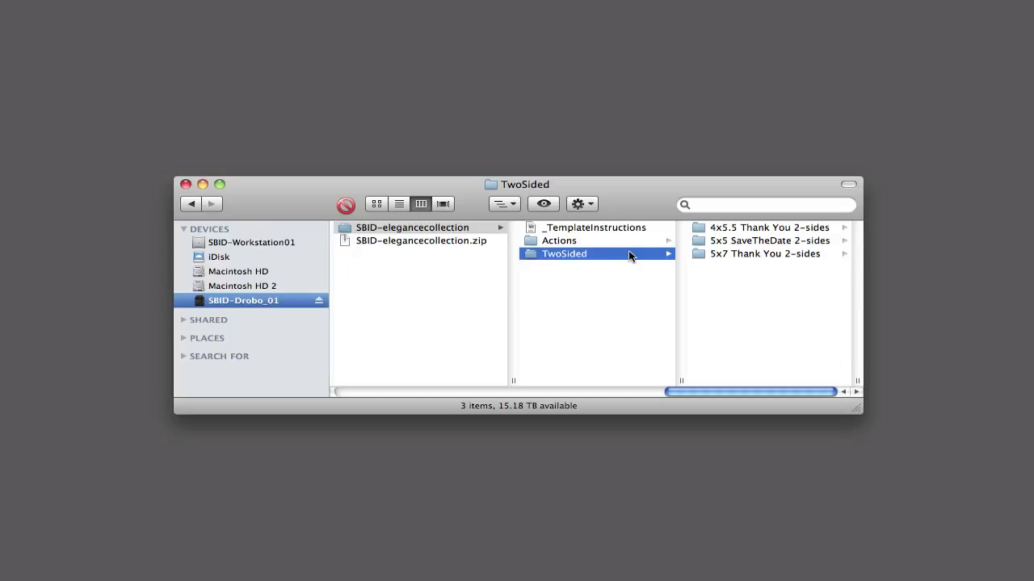
pyautogui.click(541, 241)
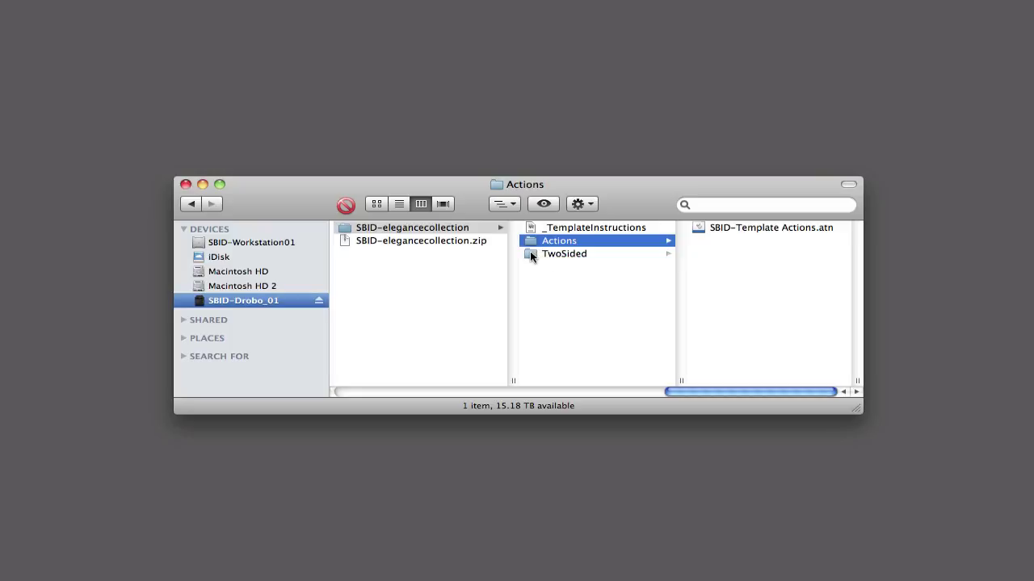
# Open elegance5x5-SaveDate-Back.tif and elegance5x5-SaveDate-Front.tif from TwoSided > 5x5 SaveTheDate 2-sides in Photoshop.
pyautogui.click(531, 253)
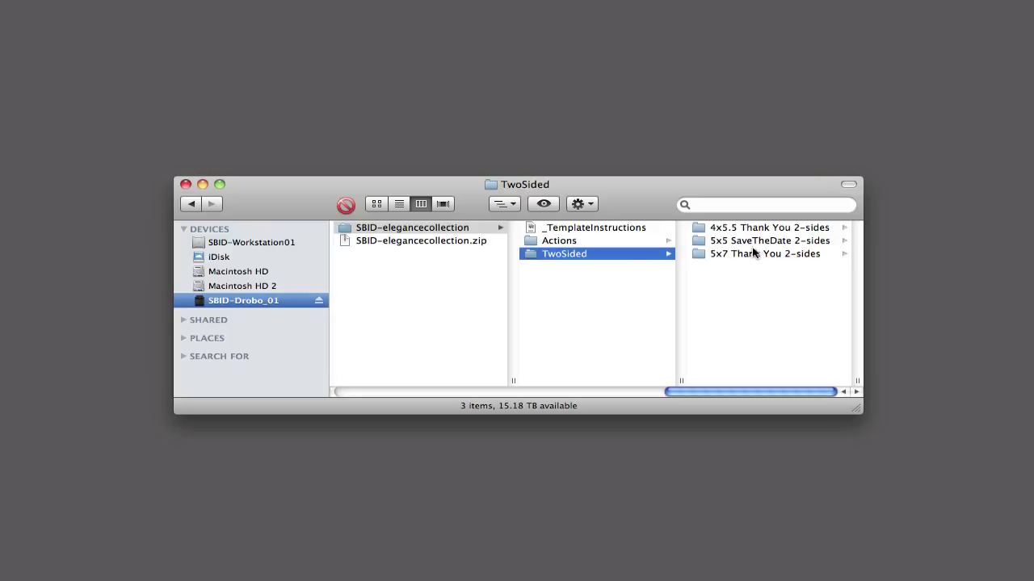
pyautogui.click(697, 246)
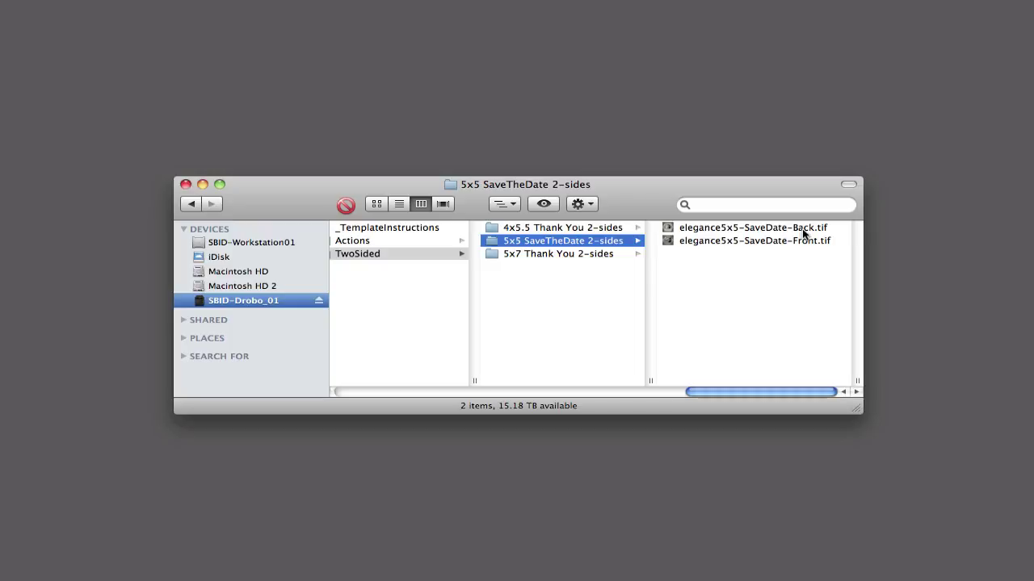
pyautogui.click(667, 234)
pyautogui.keyDown('shift'); pyautogui.click(499, 242); pyautogui.keyUp('shift')
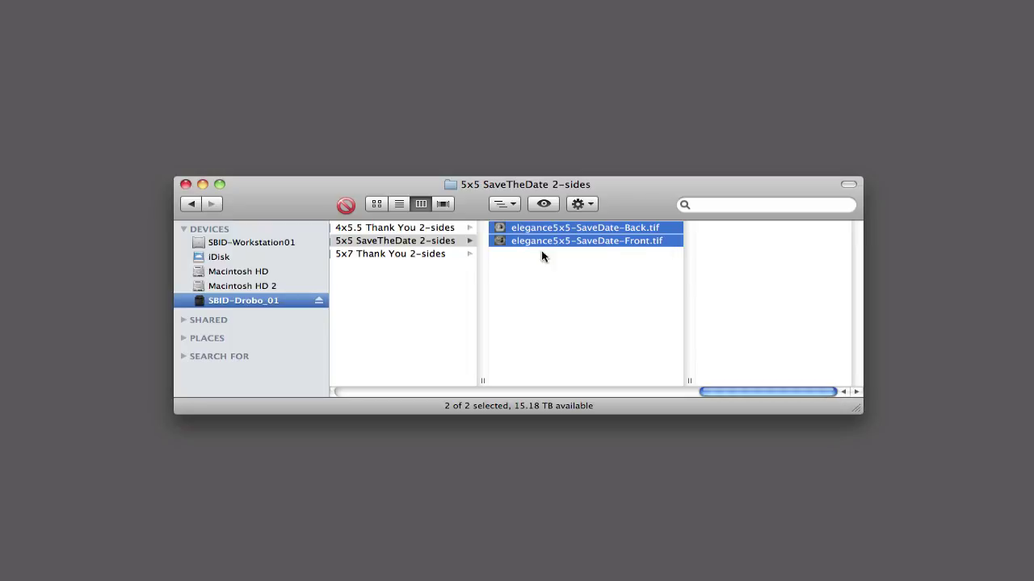
pyautogui.doubleClick(499, 242)
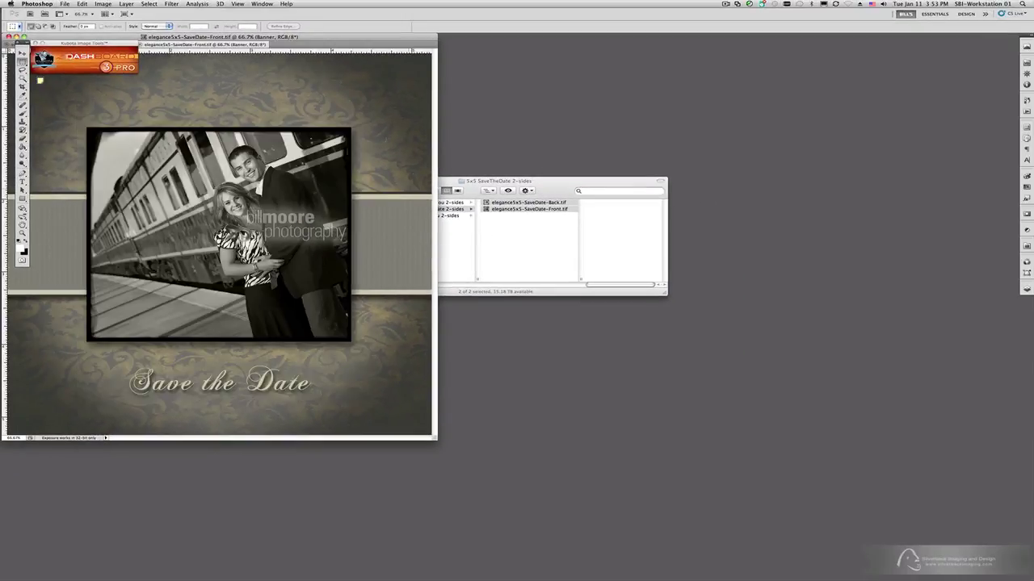
# Arrange the front and back card documents side by side as separate windows, with the front card first.
pyautogui.moveTo(310, 38); pyautogui.dragTo(775, 81)
pyautogui.moveTo(665, 87); pyautogui.dragTo(105, 89)
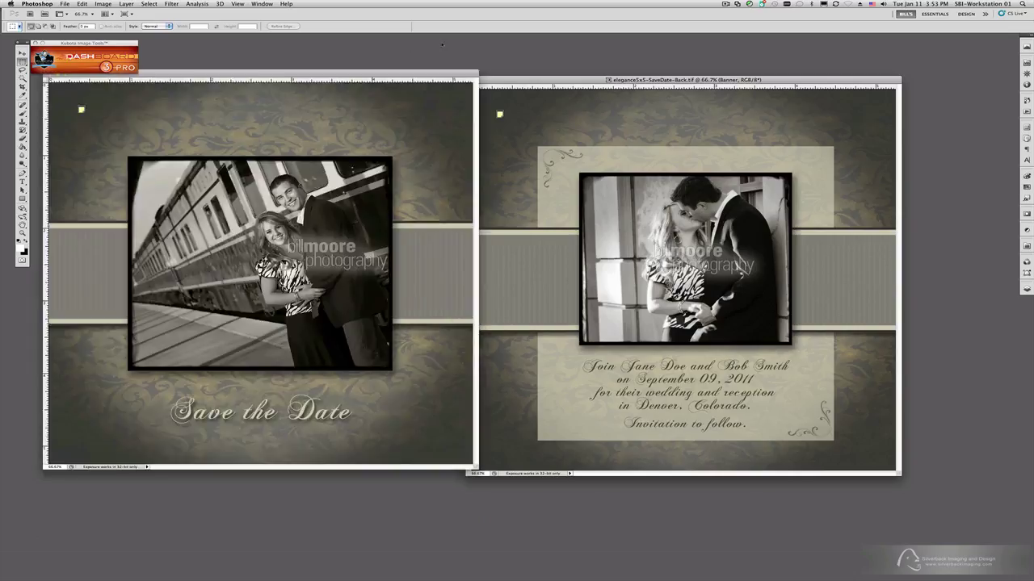
pyautogui.moveTo(558, 82)
pyautogui.mouseDown()
pyautogui.moveTo(582, 75)
pyautogui.moveTo(569, 73)
pyautogui.mouseUp()
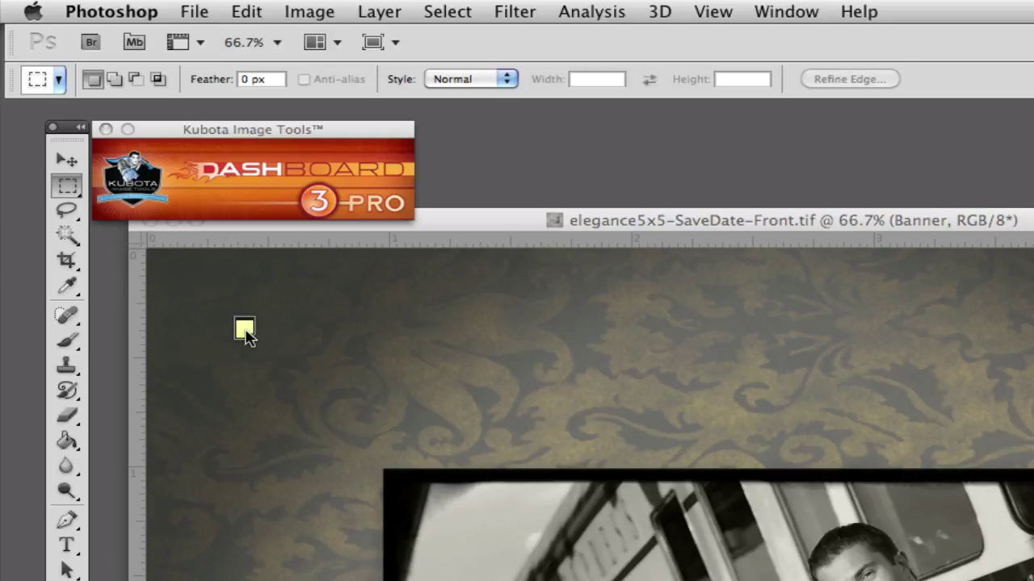
# Read the template instructions in the note attached to the front card, and close the notes again.
pyautogui.click(246, 334)
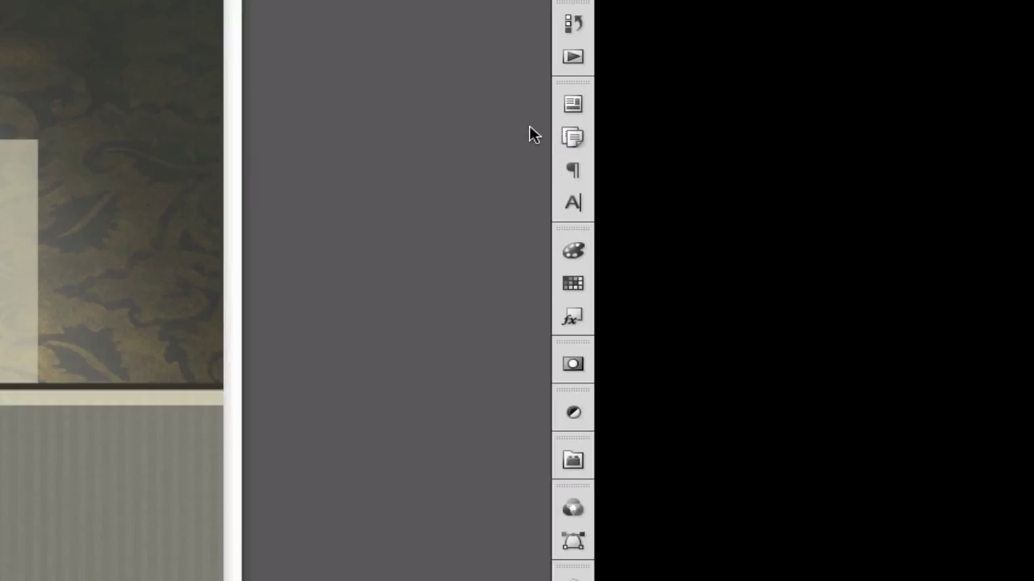
pyautogui.click(569, 137)
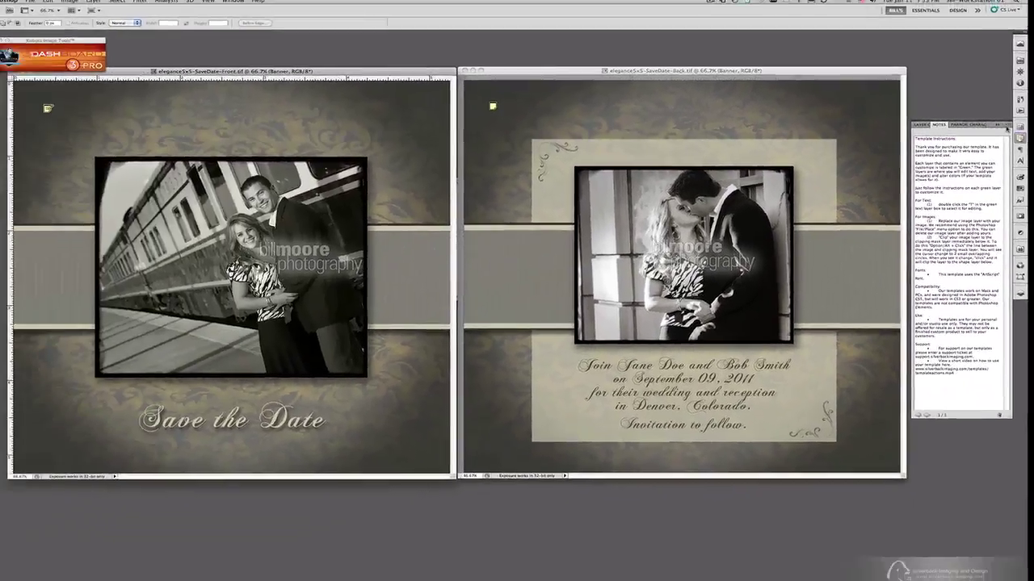
pyautogui.click(999, 125)
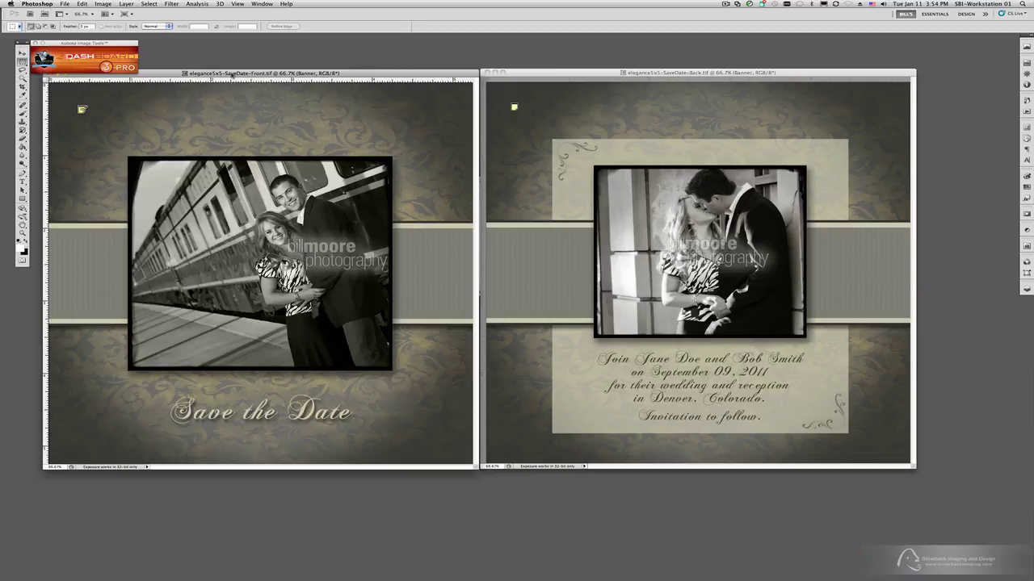
# Show the front card in full screen mode and place the layer list as a floating panel beside the card.
pyautogui.press('f')
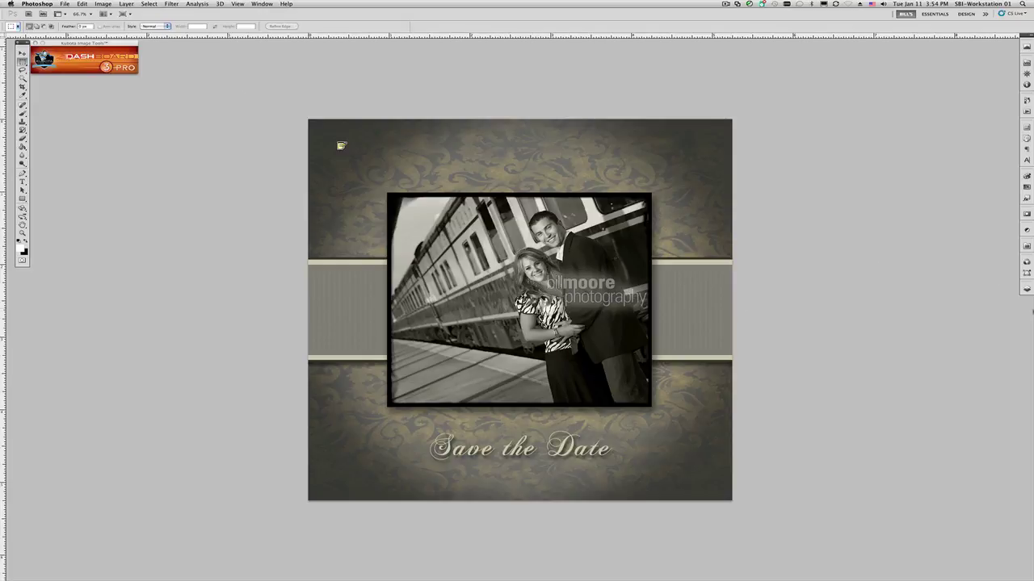
pyautogui.click(1026, 288)
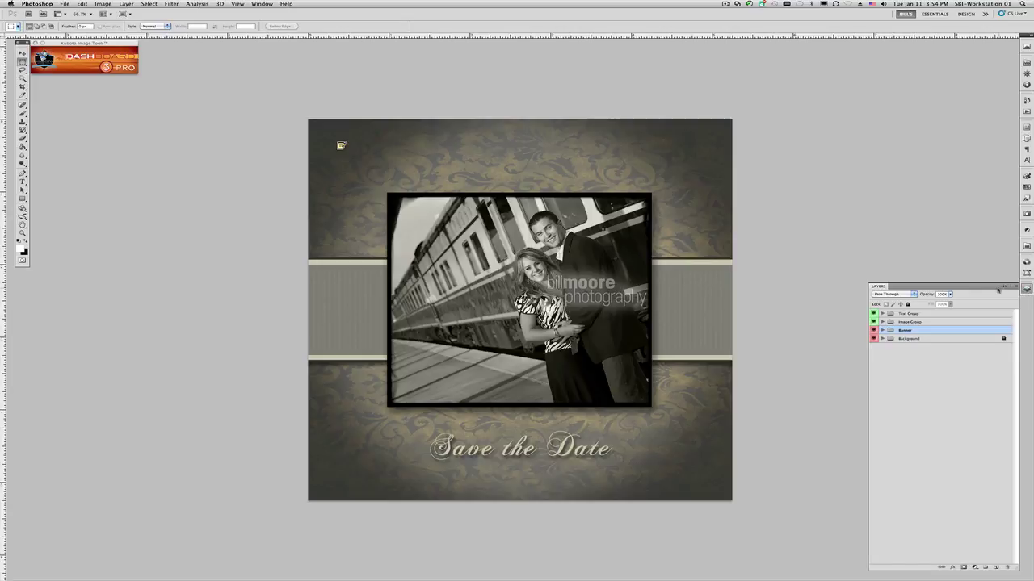
pyautogui.moveTo(989, 289); pyautogui.dragTo(837, 168)
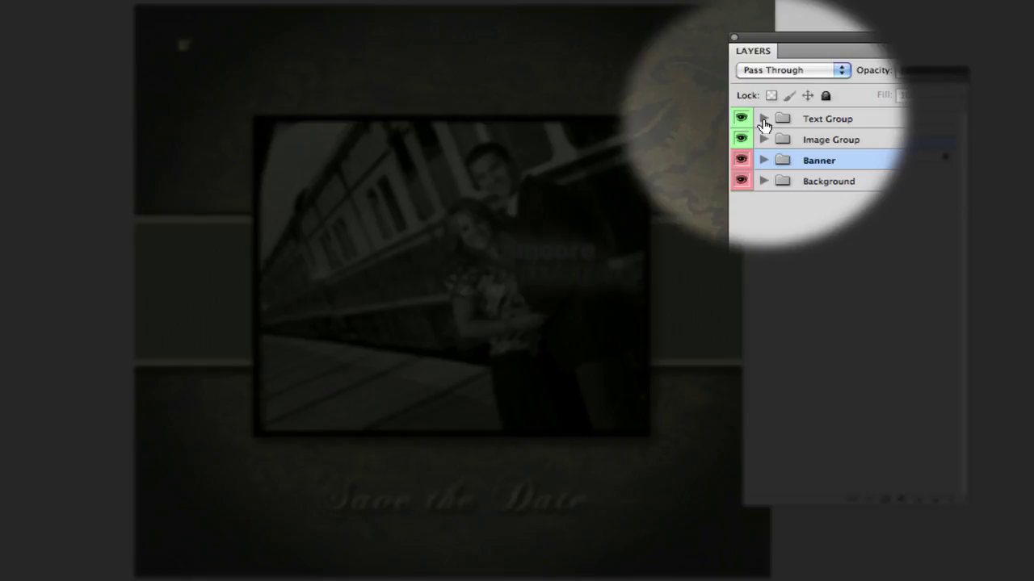
# In the Text Group, replace the text of the "1. Save The Date" layer with "Don't save the date".
pyautogui.click(763, 118)
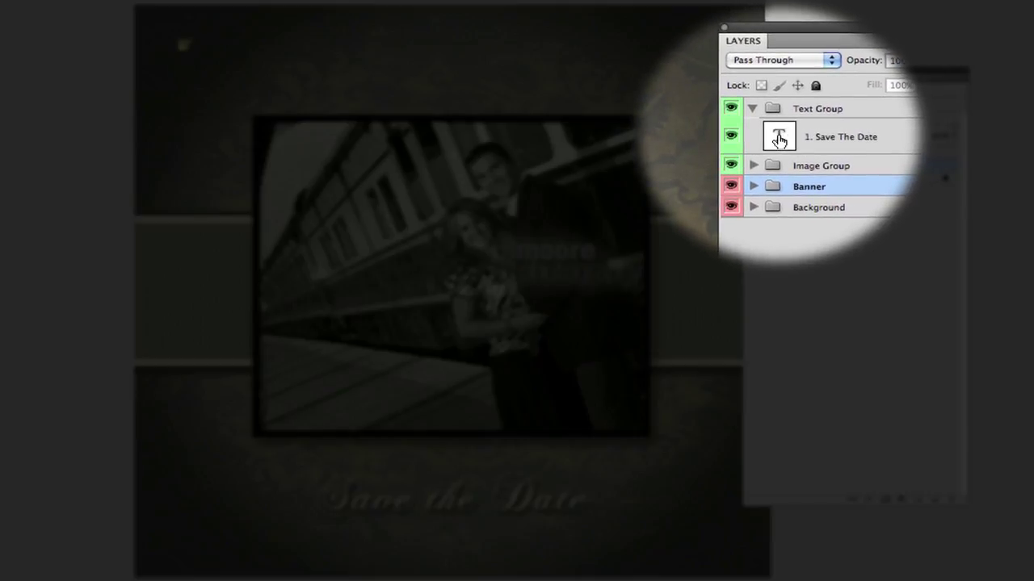
pyautogui.doubleClick(778, 138)
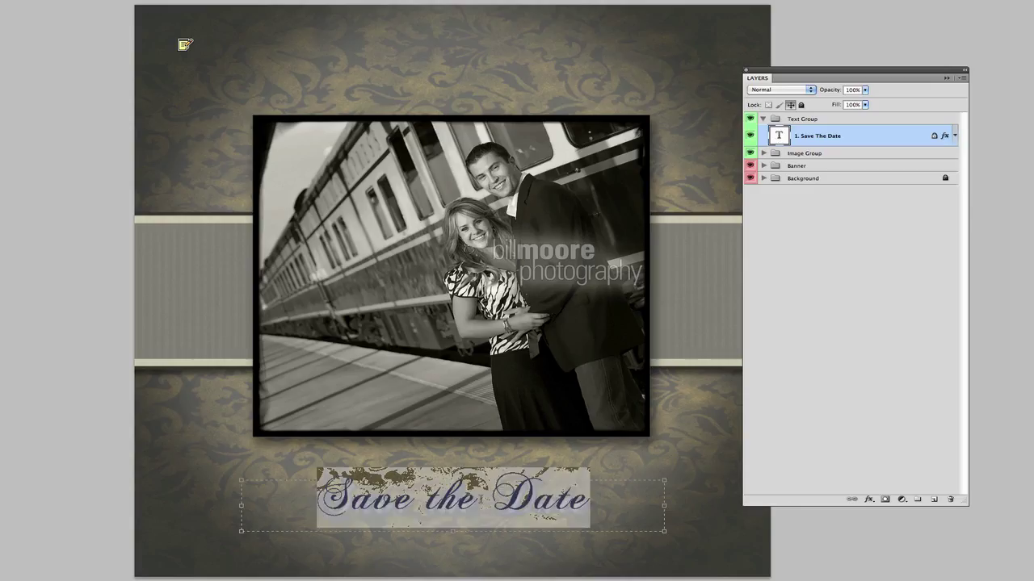
pyautogui.press('BackSpace')
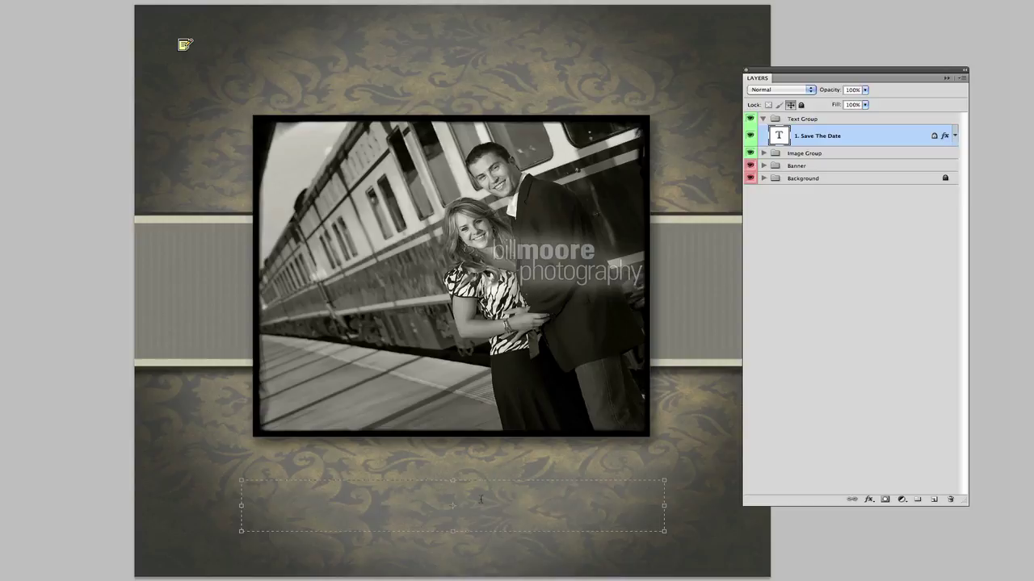
pyautogui.press('BackSpace')
pyautogui.write('D')
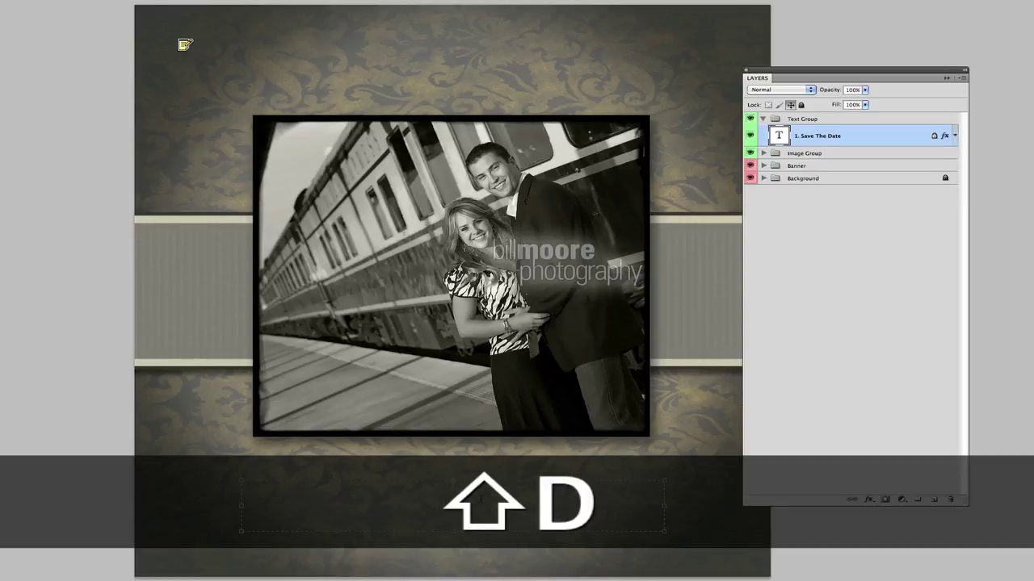
pyautogui.write("on't sa")
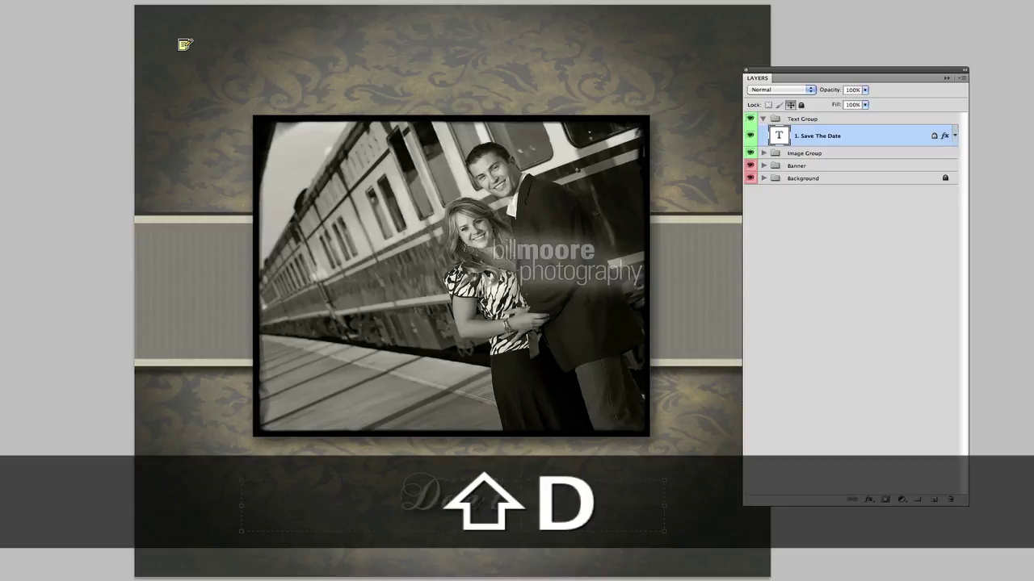
pyautogui.write('ve the date')
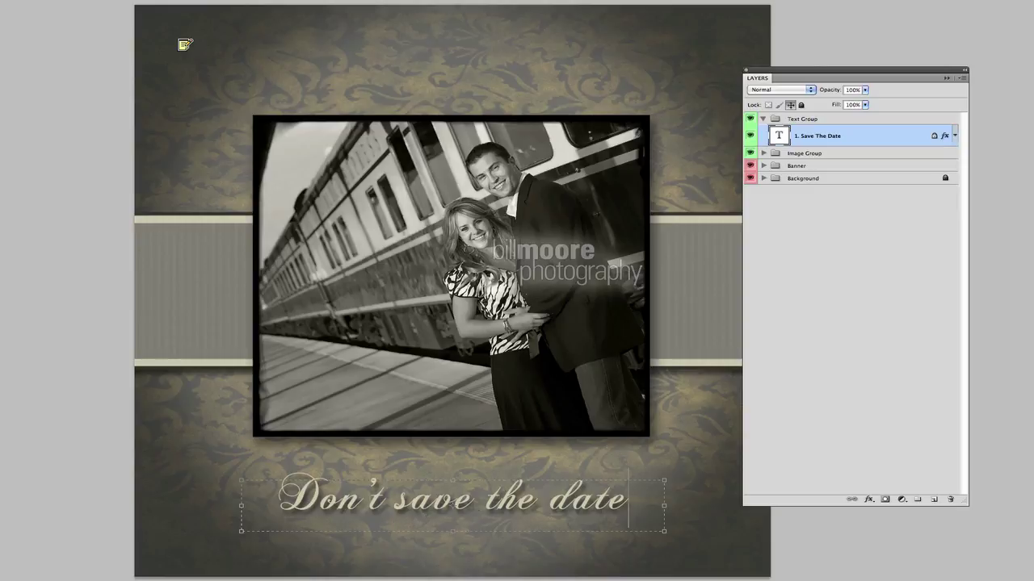
pyautogui.hotkey('ctrl', 'Return')
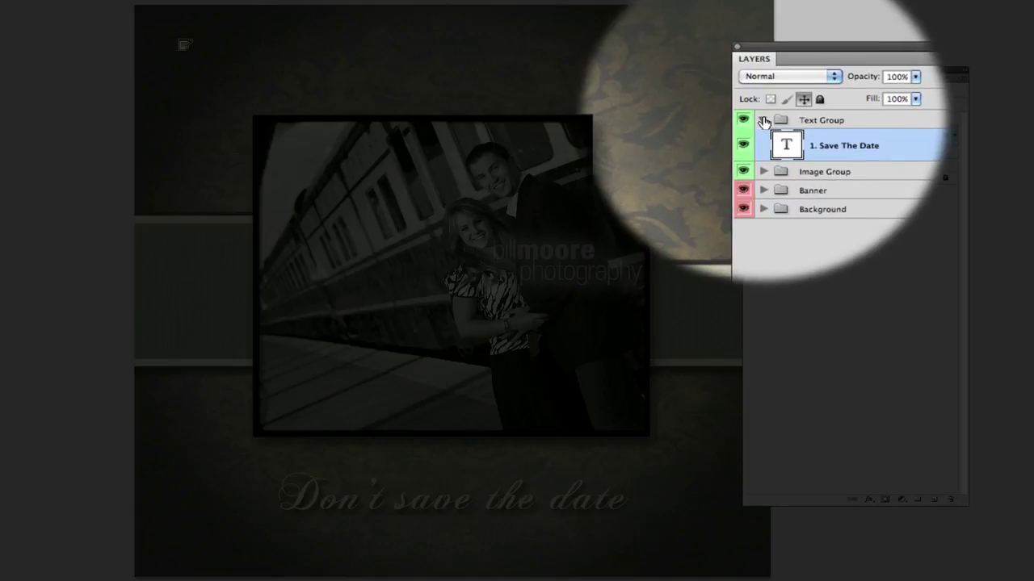
# Collapse the Text Group and expand the Image Group in the layer list.
pyautogui.click(763, 121)
pyautogui.click(764, 133)
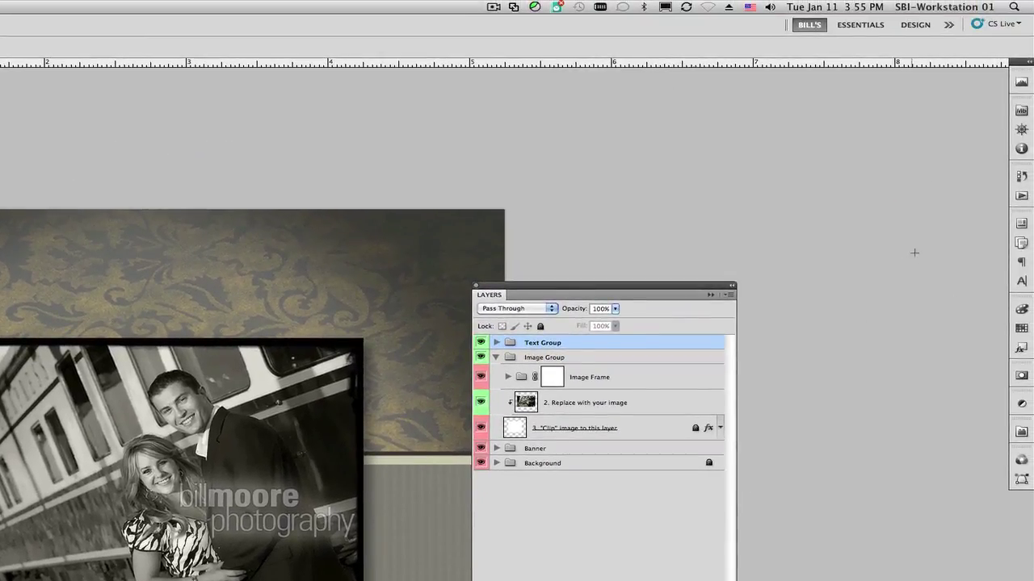
# Load the SBID-Template Actions.atn file into the actions and select "SBID-Elegance: 5x5 Save the Date - Load Image (front & back)".
pyautogui.click(1021, 196)
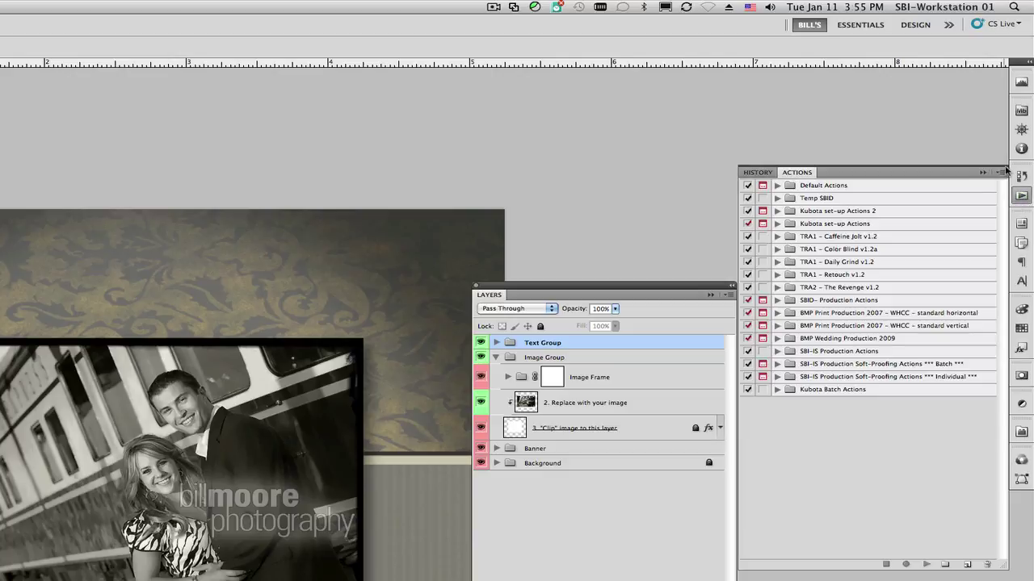
pyautogui.click(1000, 174)
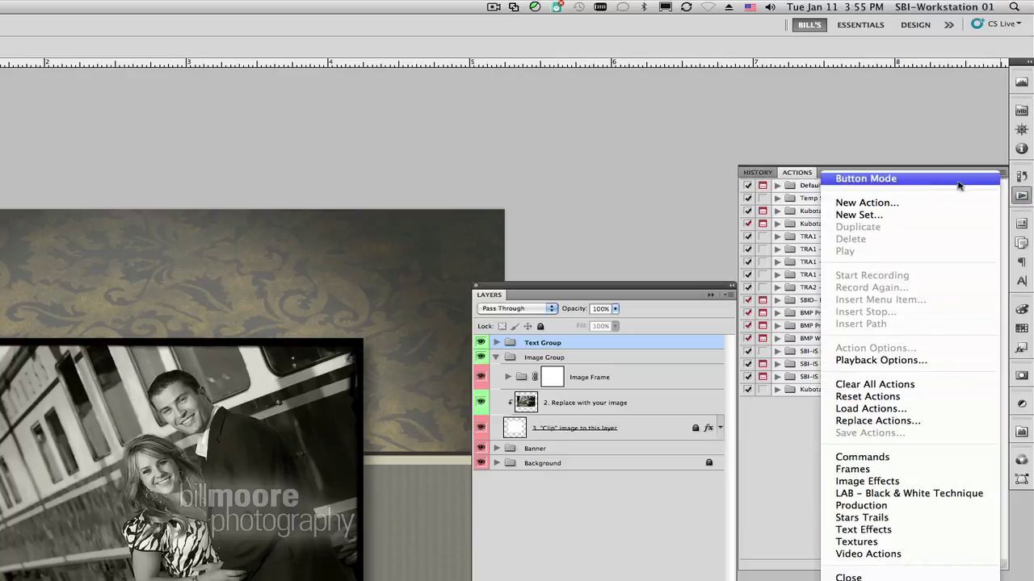
pyautogui.click(919, 410)
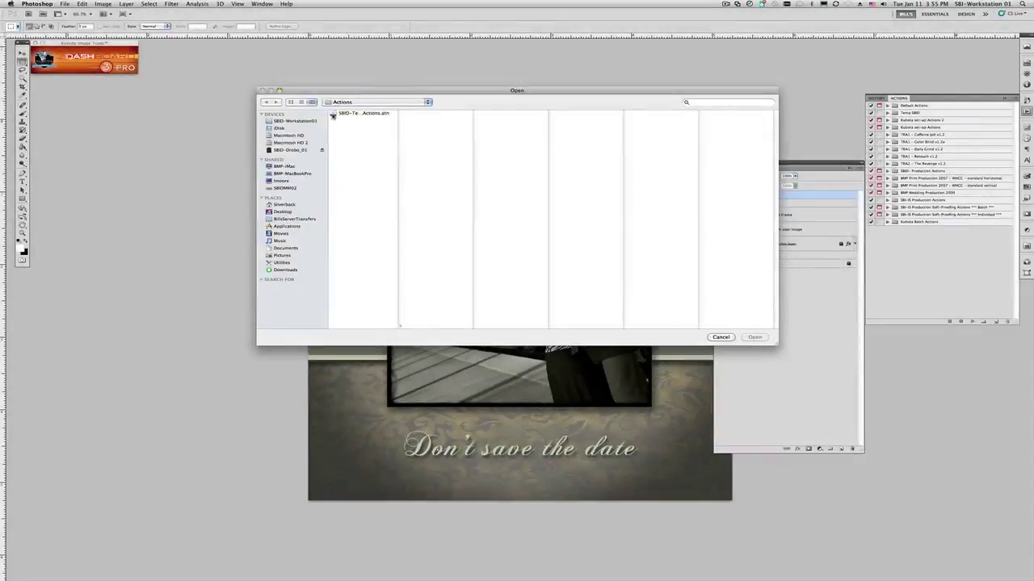
pyautogui.click(348, 116)
pyautogui.click(754, 337)
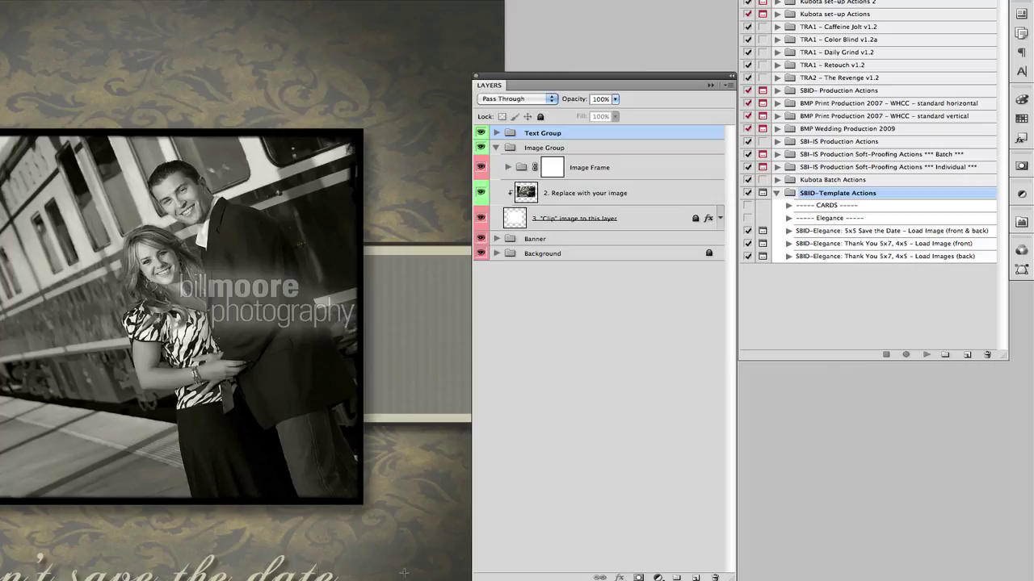
pyautogui.click(840, 233)
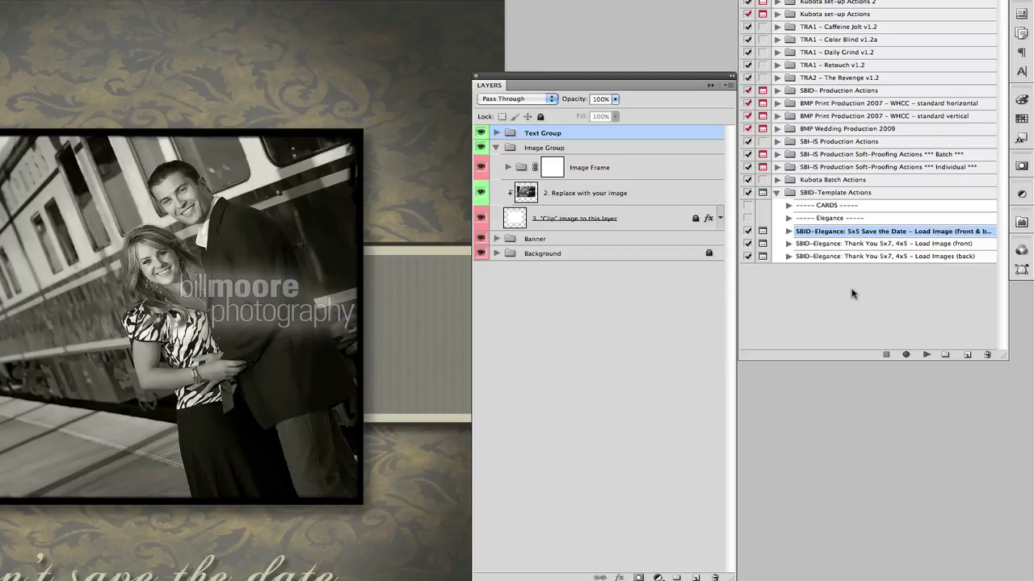
pyautogui.click(922, 354)
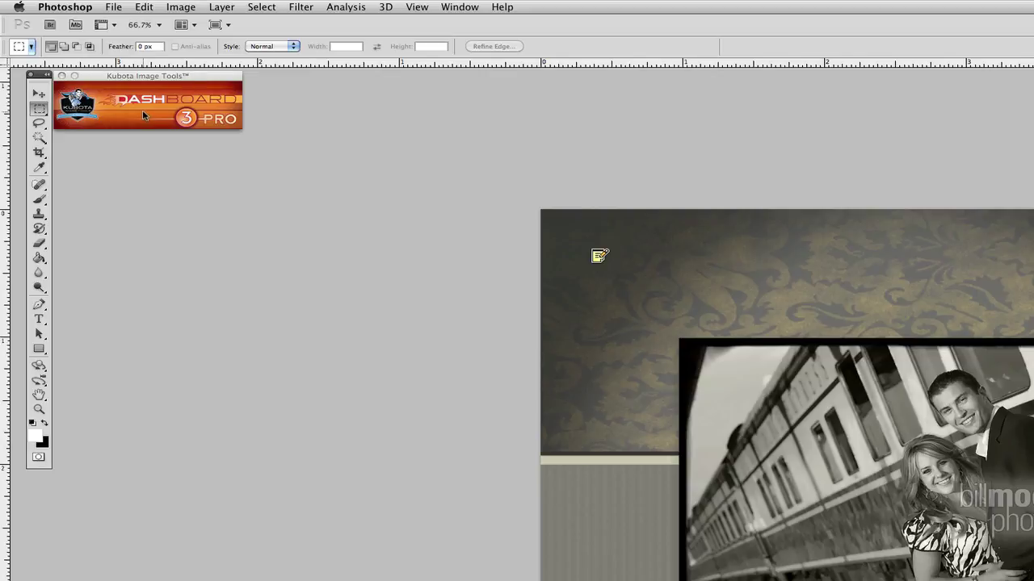
# From the SBID-Template Actions set in the Kubota Dashboard, run "SBID-Elegance: 5x5 Save the Date - Load Image (front & back)" past its introductory message.
pyautogui.click(192, 99)
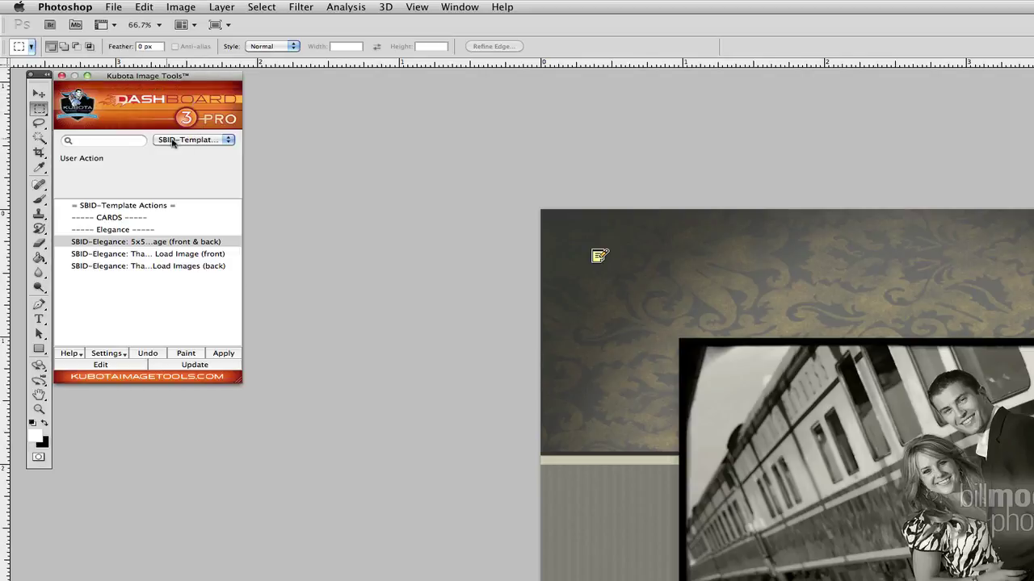
pyautogui.click(213, 146)
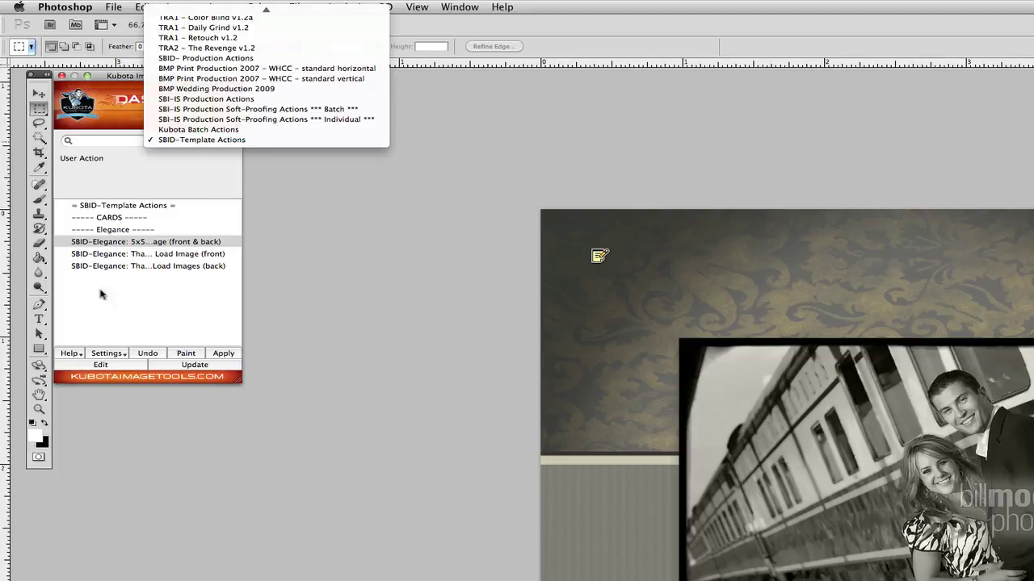
pyautogui.click(137, 246)
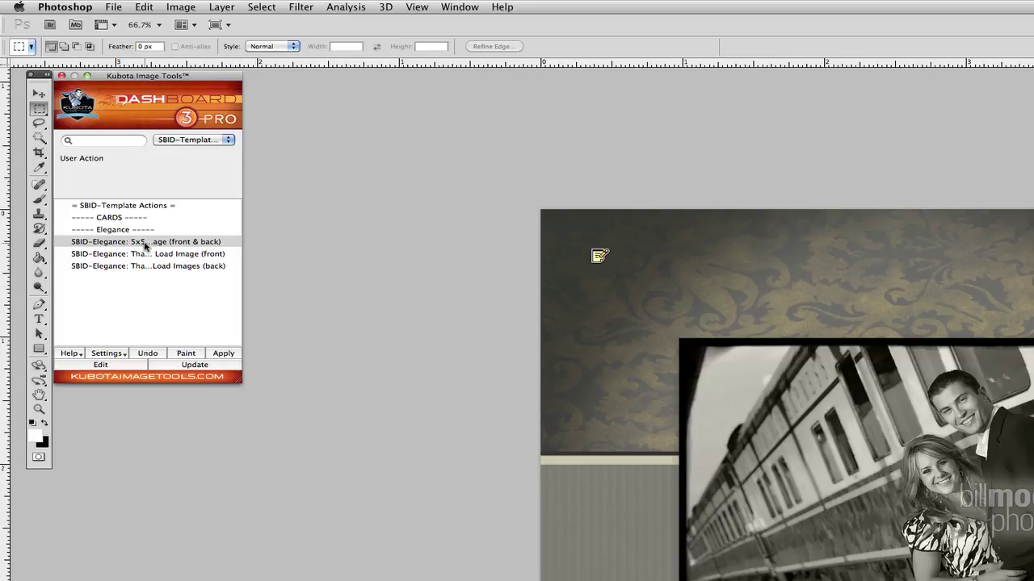
pyautogui.click(146, 243)
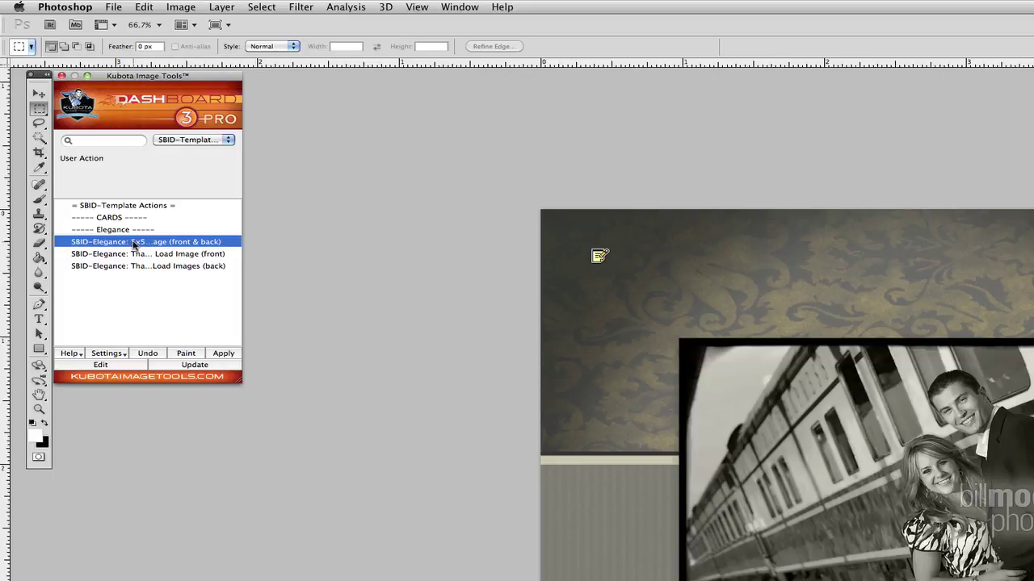
pyautogui.click(225, 356)
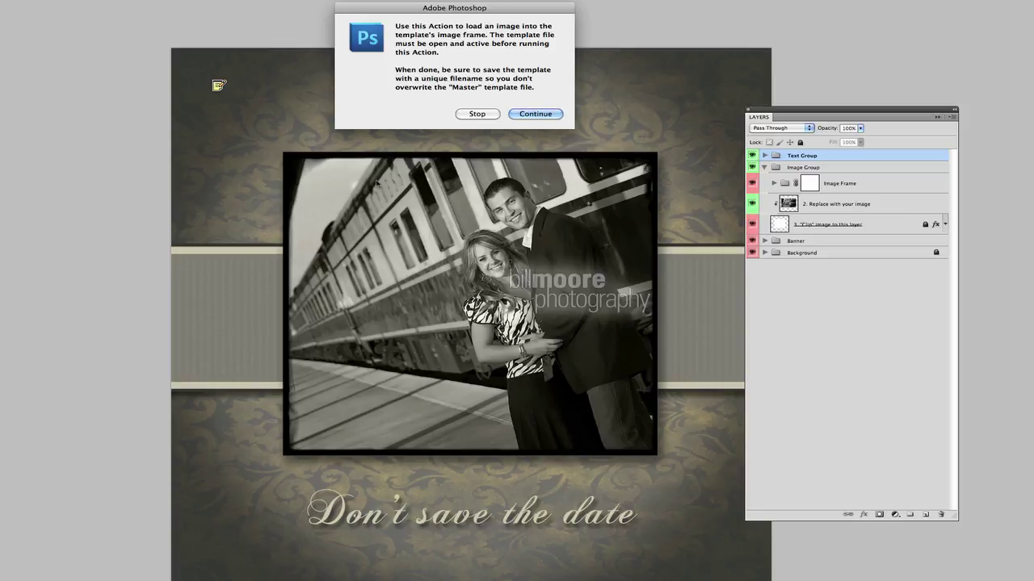
pyautogui.click(533, 114)
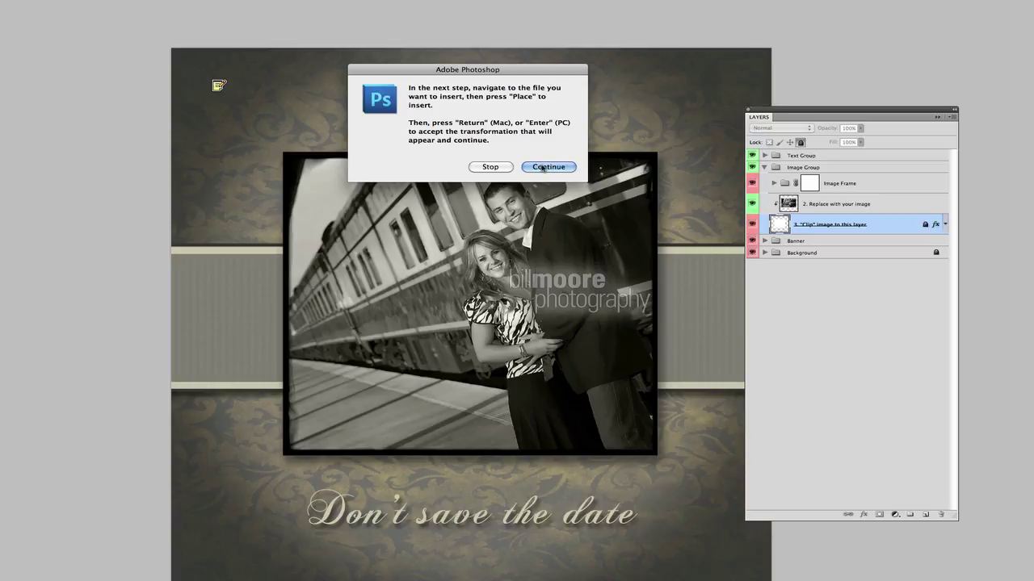
# Place the "47-0915...-Edit.psd" image from the PSDs folder into the card and accept its initial transformation.
pyautogui.click(544, 167)
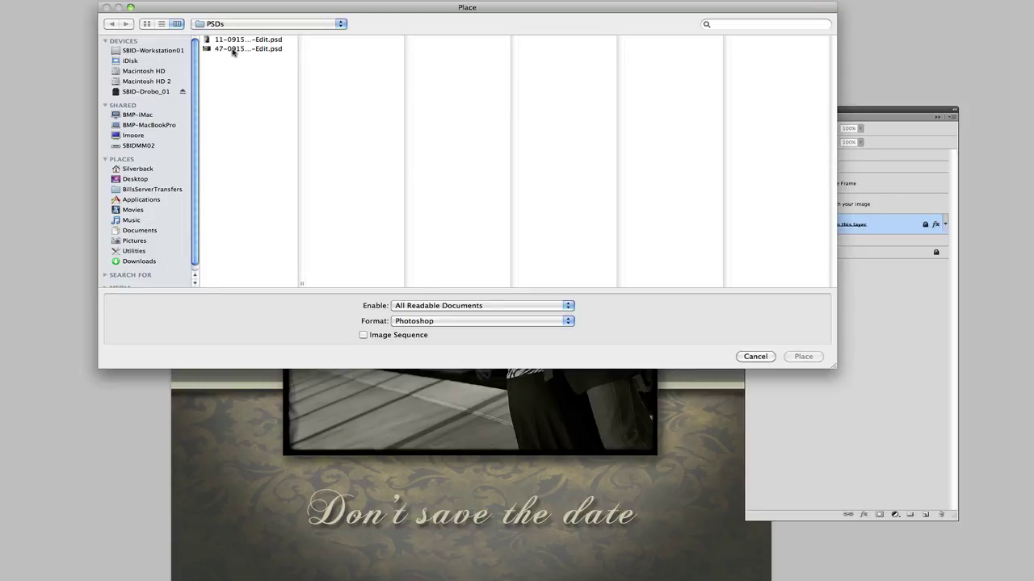
pyautogui.click(232, 50)
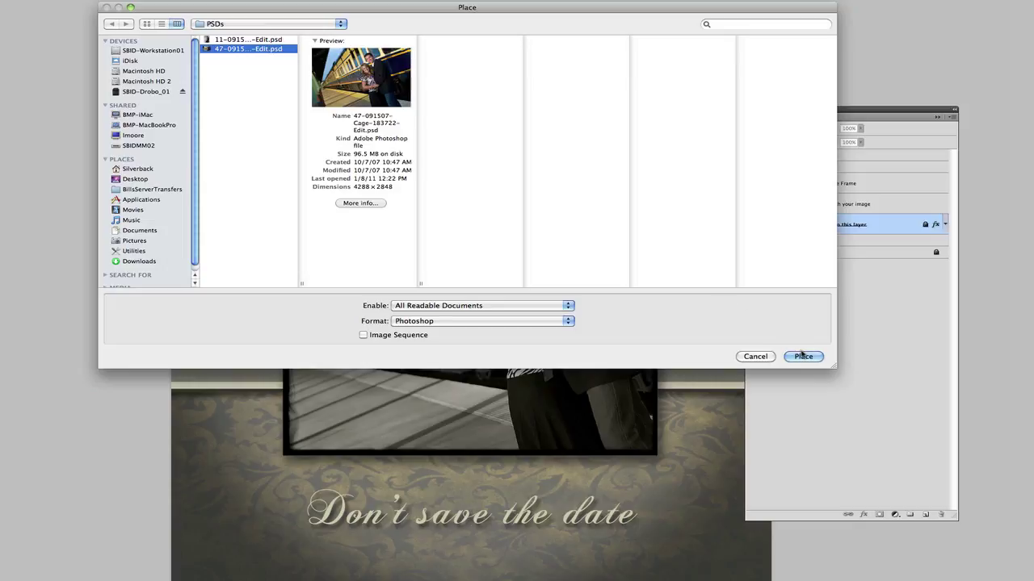
pyautogui.click(803, 357)
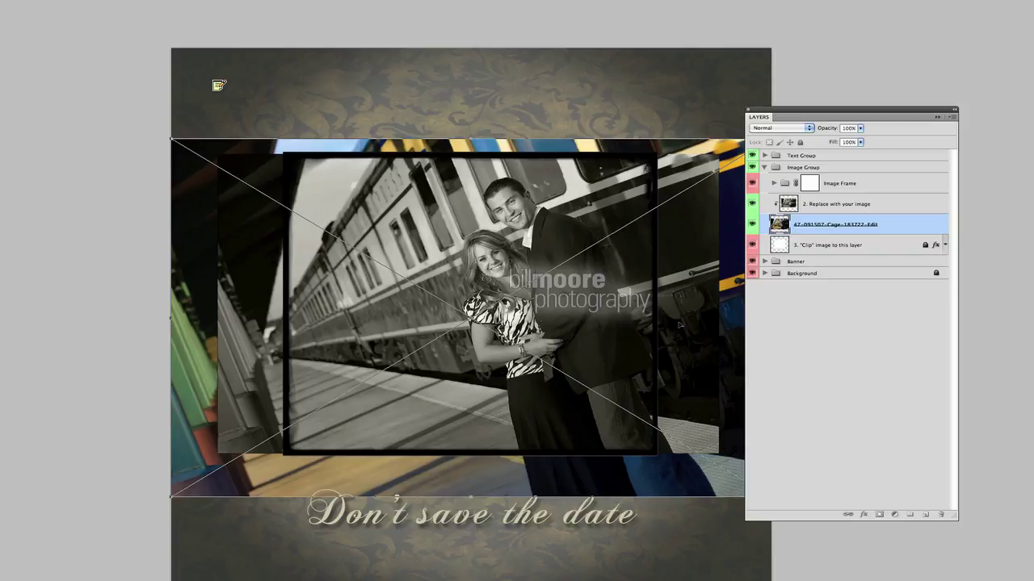
pyautogui.press('Return')
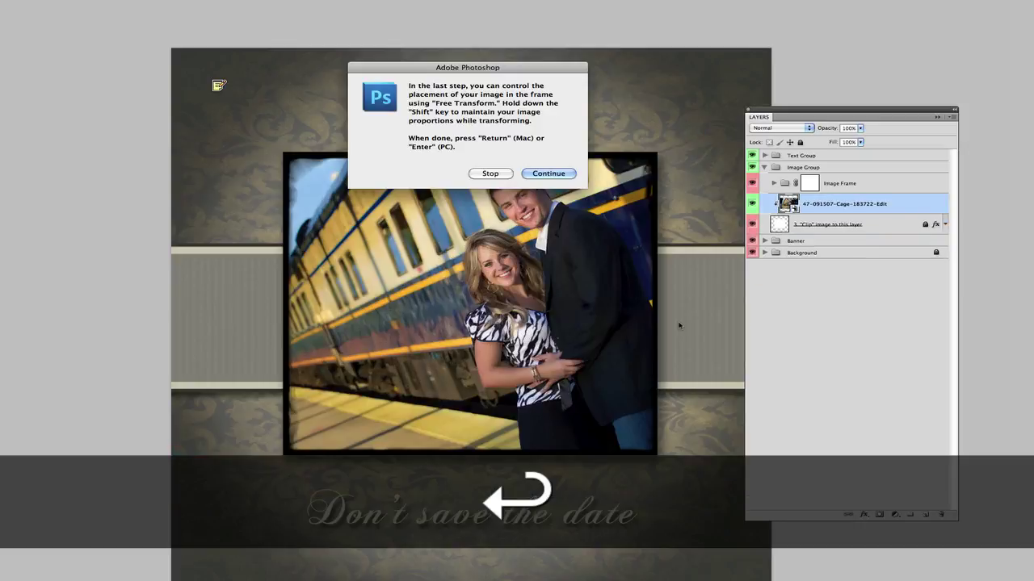
# Proportionally resize and reposition the placed photo with Free Transform so the couple sits inside the image frame.
pyautogui.moveTo(450, 69); pyautogui.dragTo(443, 21)
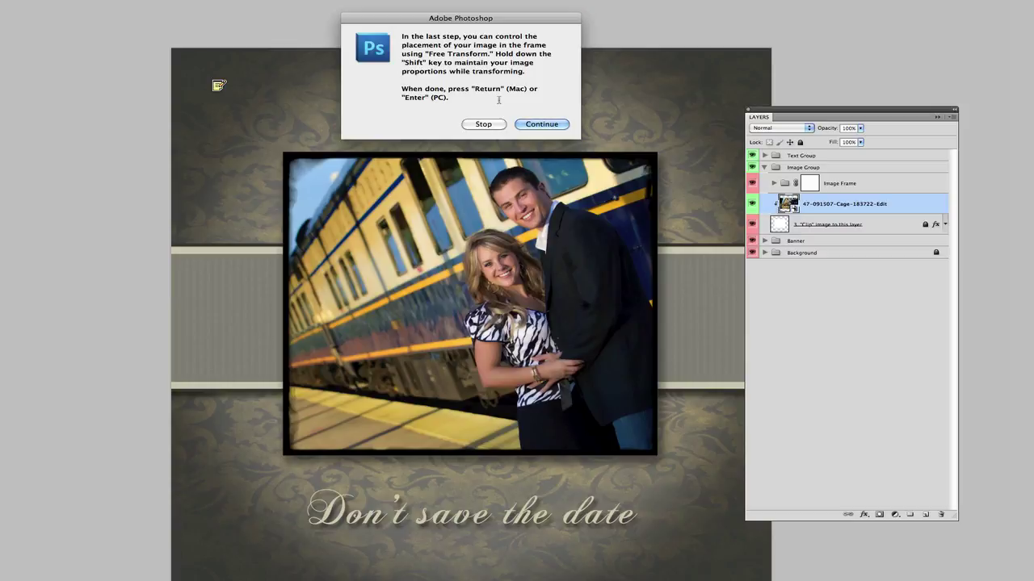
pyautogui.click(548, 125)
pyautogui.moveTo(578, 192); pyautogui.dragTo(542, 191)
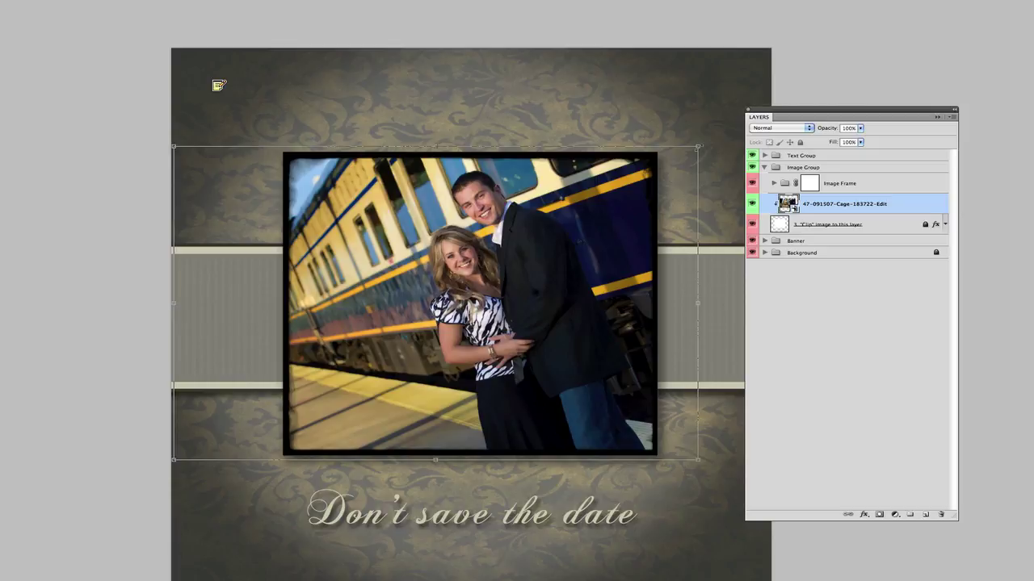
pyautogui.press('shift')
pyautogui.moveTo(699, 146); pyautogui.dragTo(708, 113)
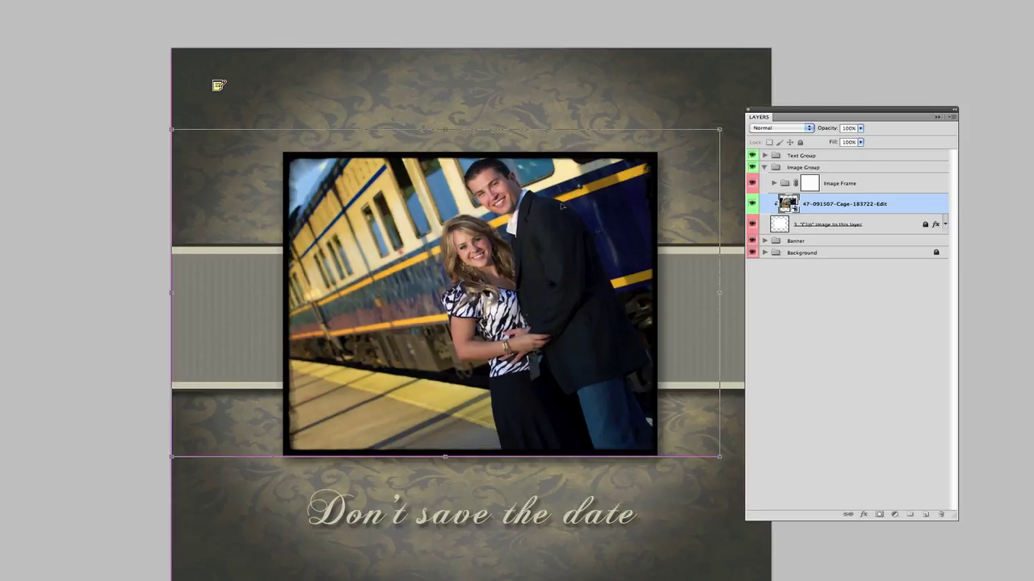
pyautogui.moveTo(562, 206); pyautogui.dragTo(581, 206)
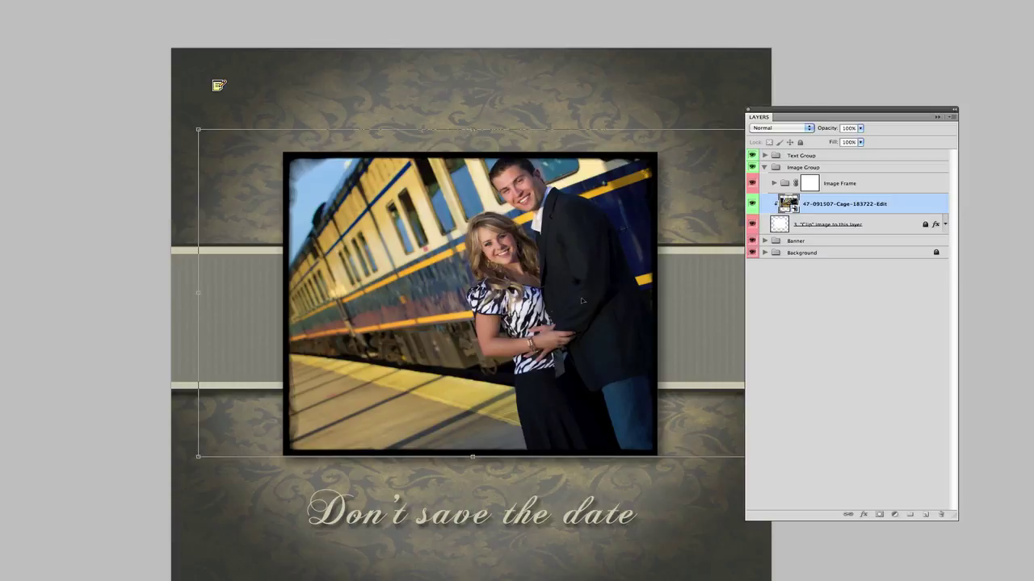
pyautogui.press('Return')
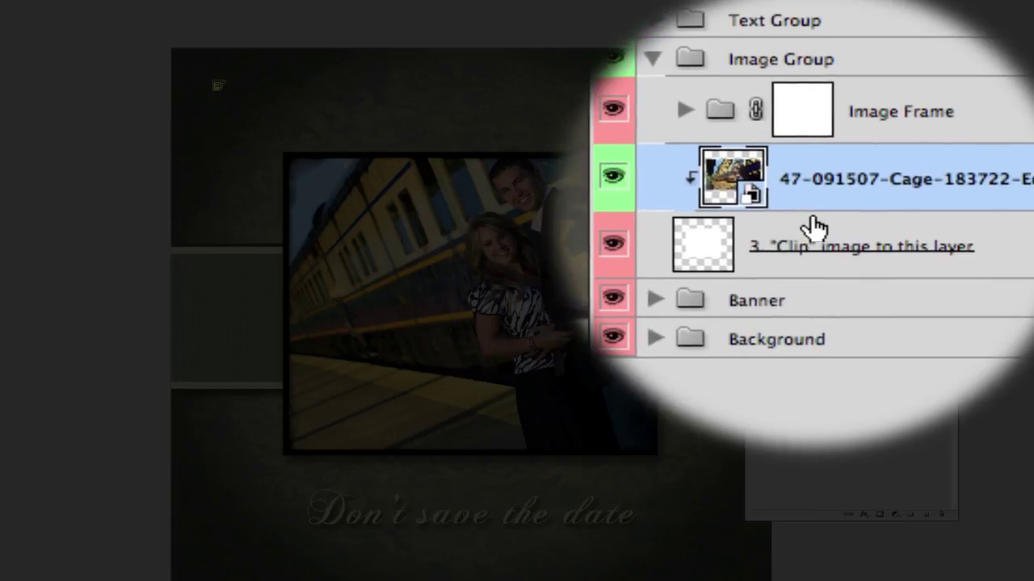
# Release the photo from the "3. "Clip" image to this layer" layer, move the floating layer list clear of the card, and clip the photo again.
pyautogui.press('alt')
pyautogui.keyDown('alt'); pyautogui.click(817, 214); pyautogui.keyUp('alt')
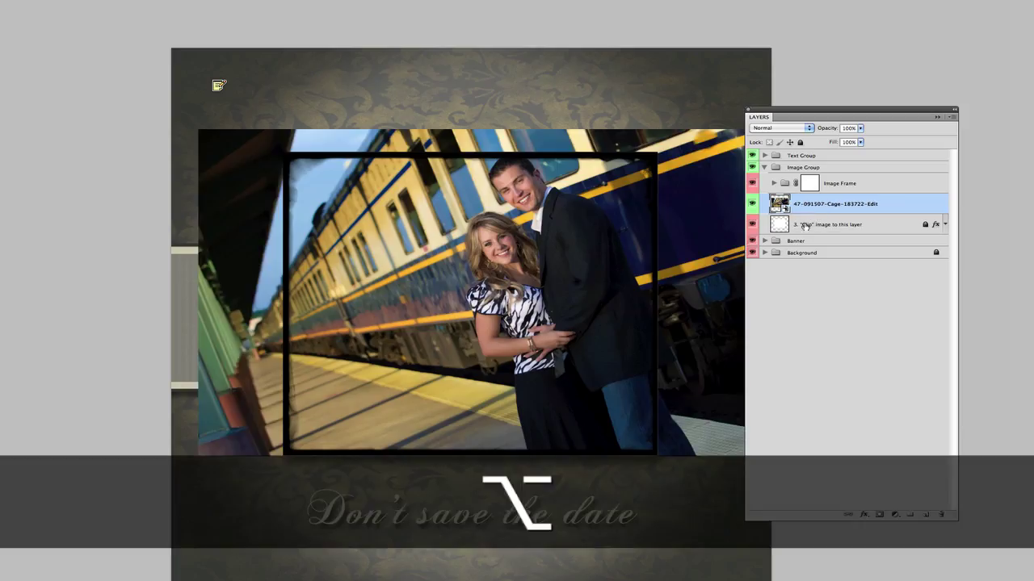
pyautogui.moveTo(807, 116); pyautogui.dragTo(880, 88)
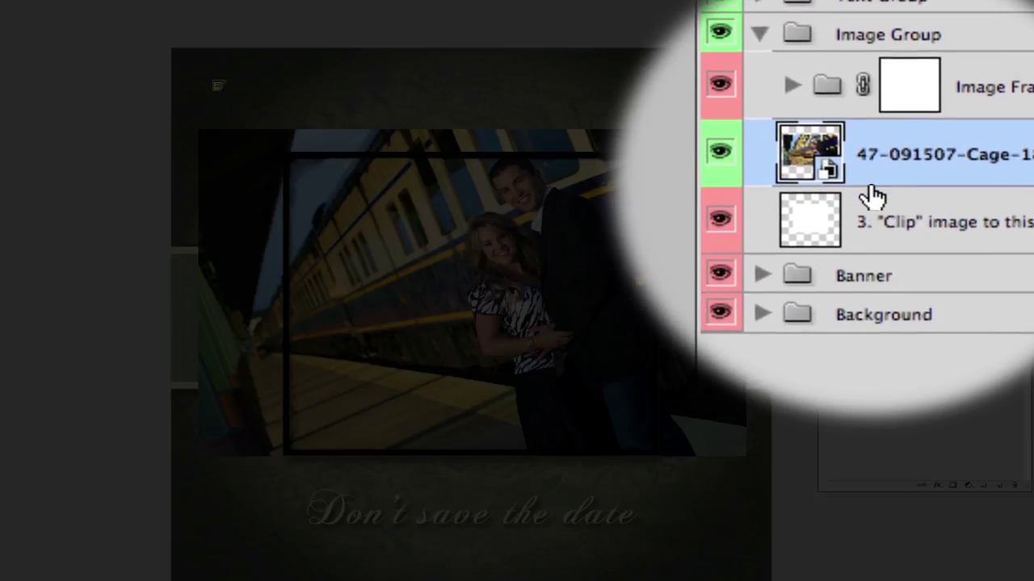
pyautogui.press('alt')
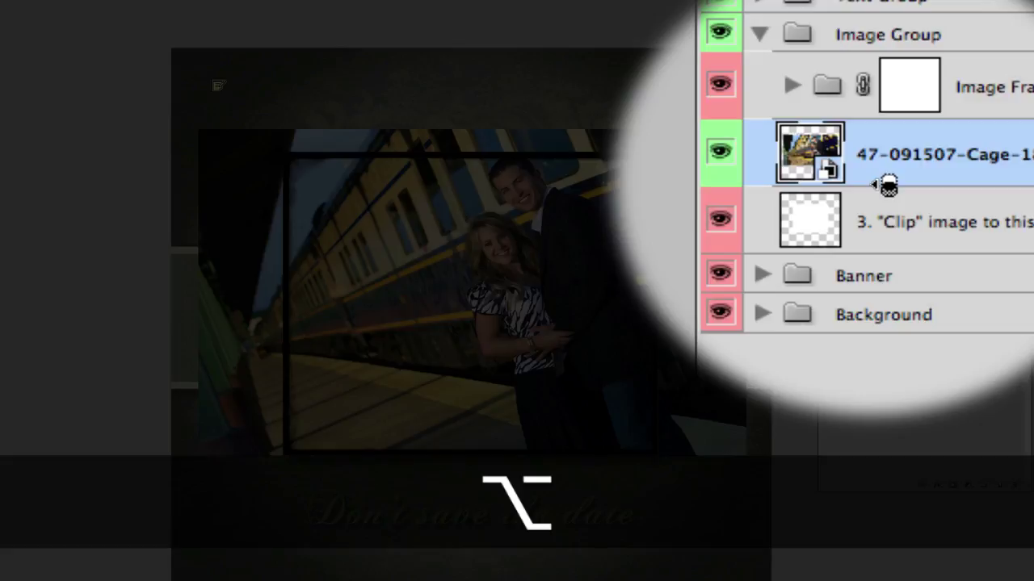
pyautogui.keyDown('alt'); pyautogui.click(889, 185); pyautogui.keyUp('alt')
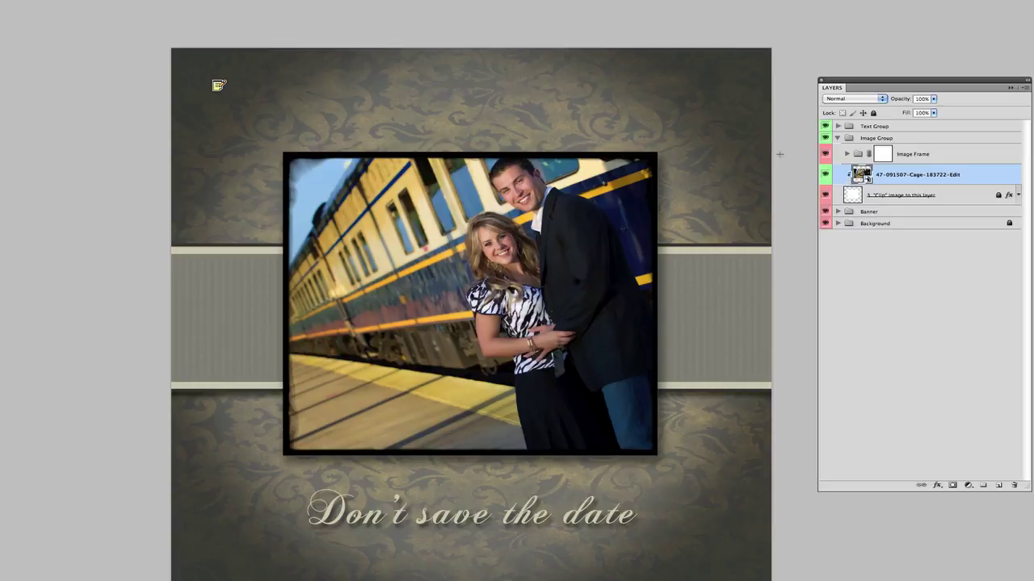
# Unclip the photo layer directly in the layer list and clip it again with the Create Clipping Mask command.
pyautogui.press('alt')
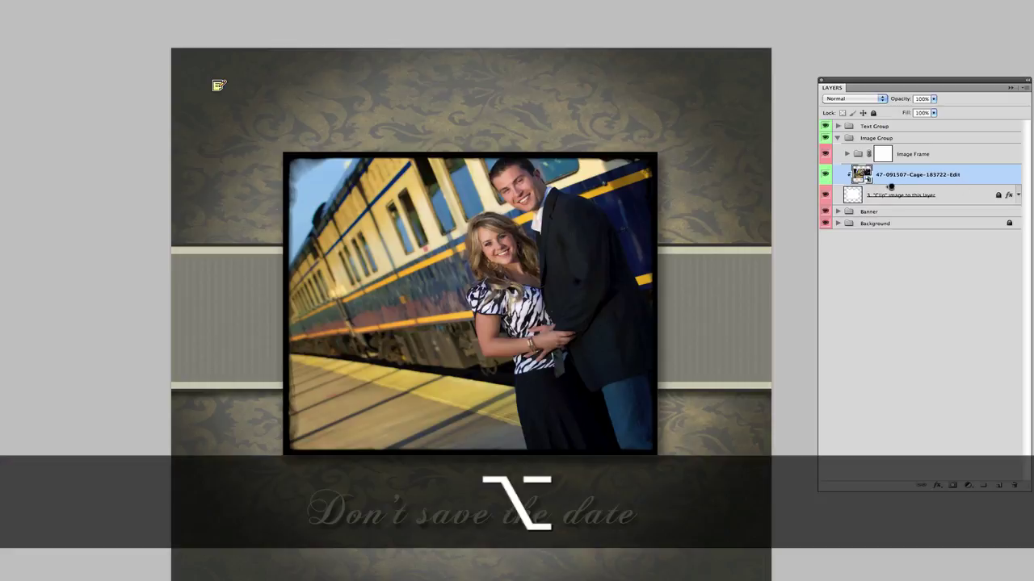
pyautogui.keyDown('alt'); pyautogui.click(890, 185); pyautogui.keyUp('alt')
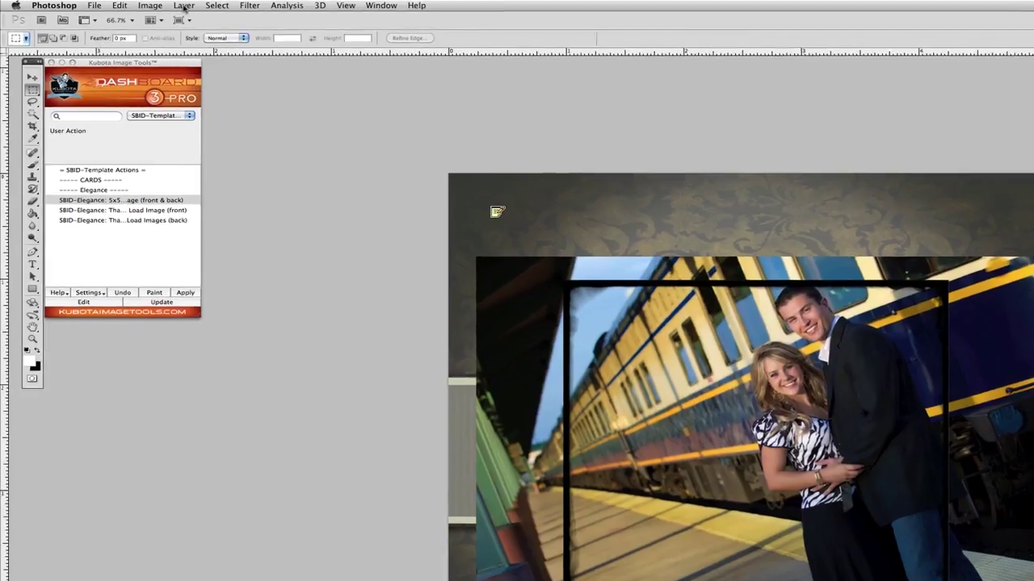
pyautogui.click(179, 6)
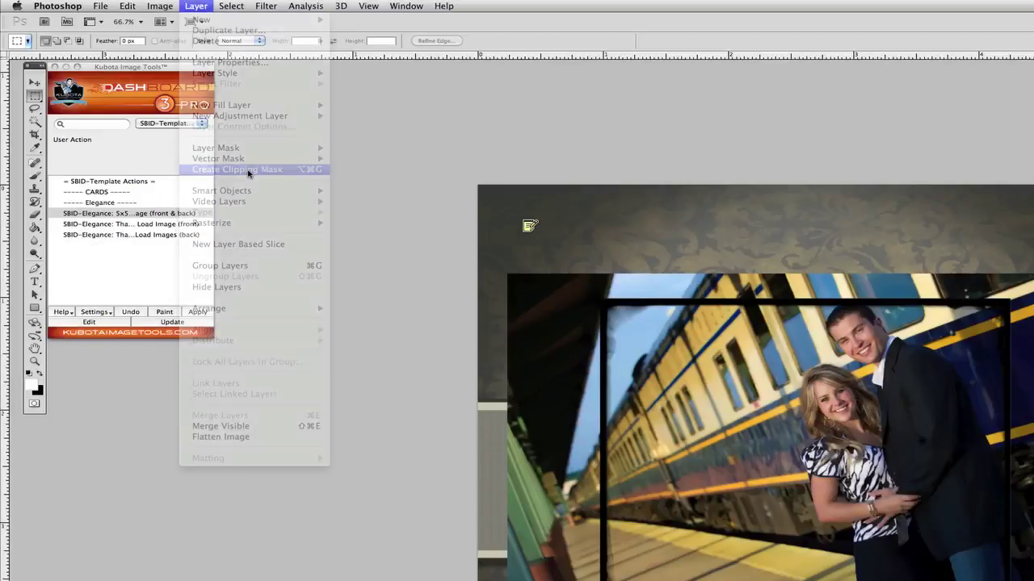
pyautogui.click(249, 171)
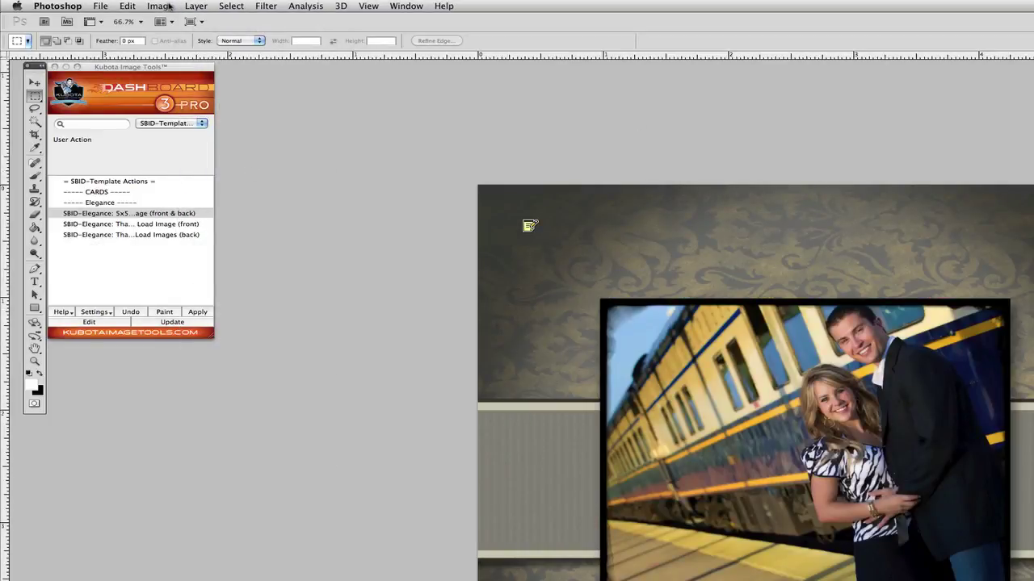
# Unclip the photo with the Release Clipping Mask command and re-clip it to the layer below directly in the layer list.
pyautogui.click(194, 7)
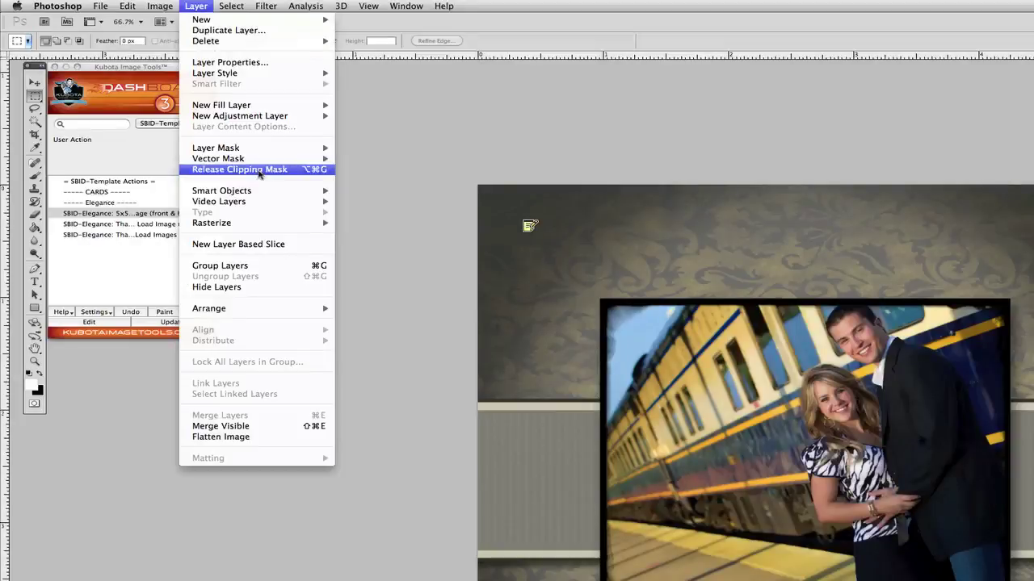
pyautogui.click(257, 169)
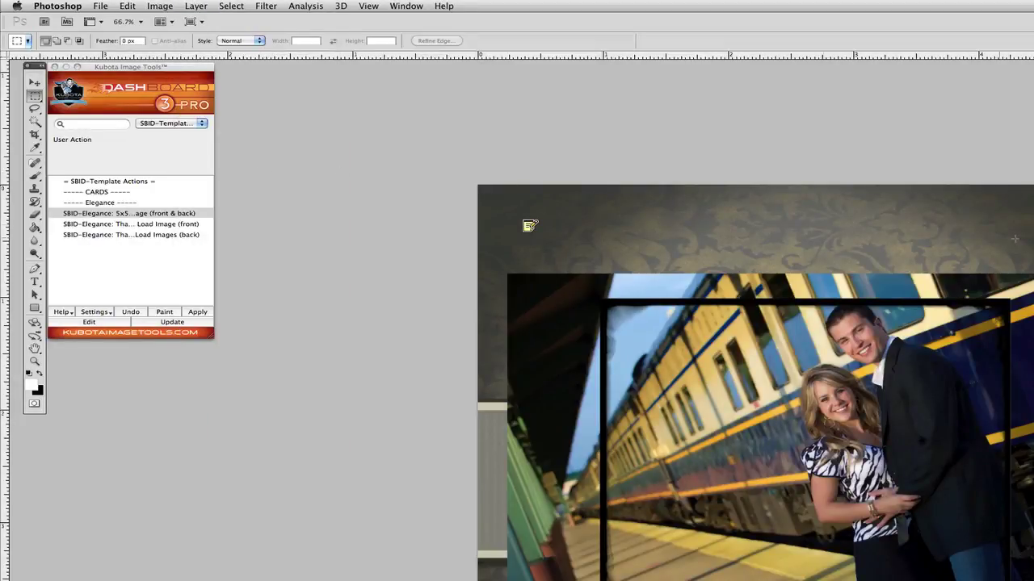
pyautogui.press('alt')
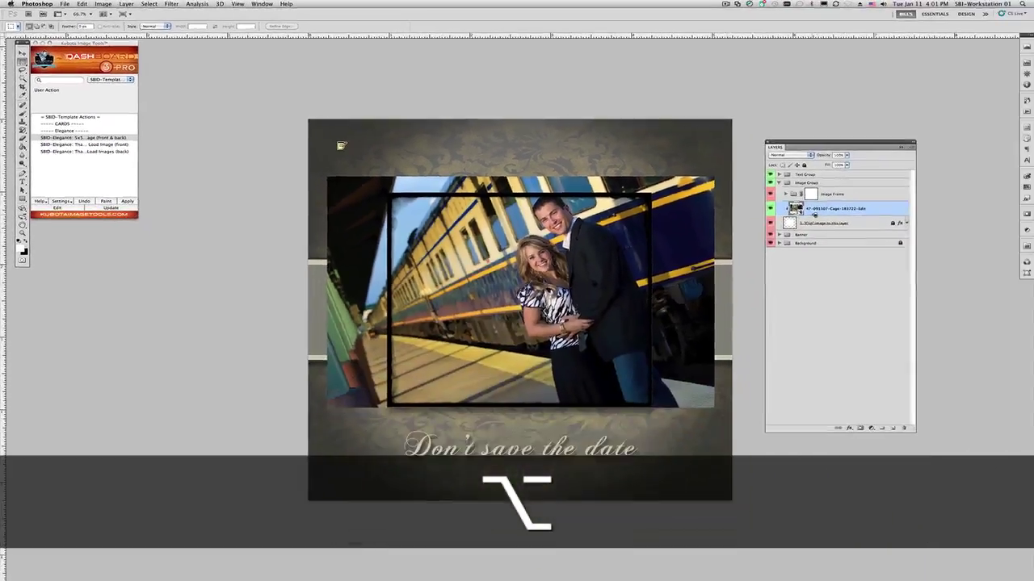
pyautogui.keyDown('alt'); pyautogui.click(814, 216); pyautogui.keyUp('alt')
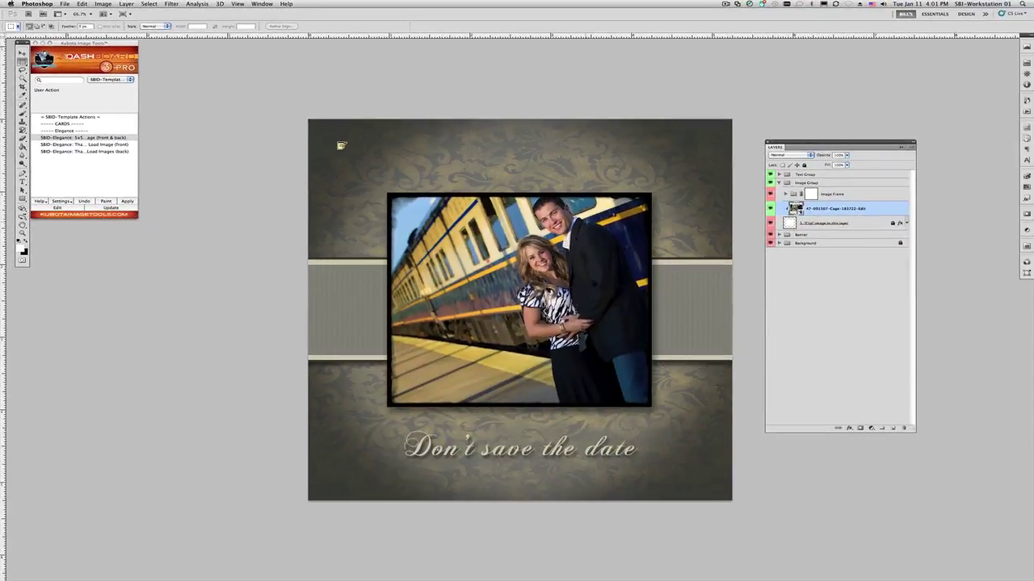